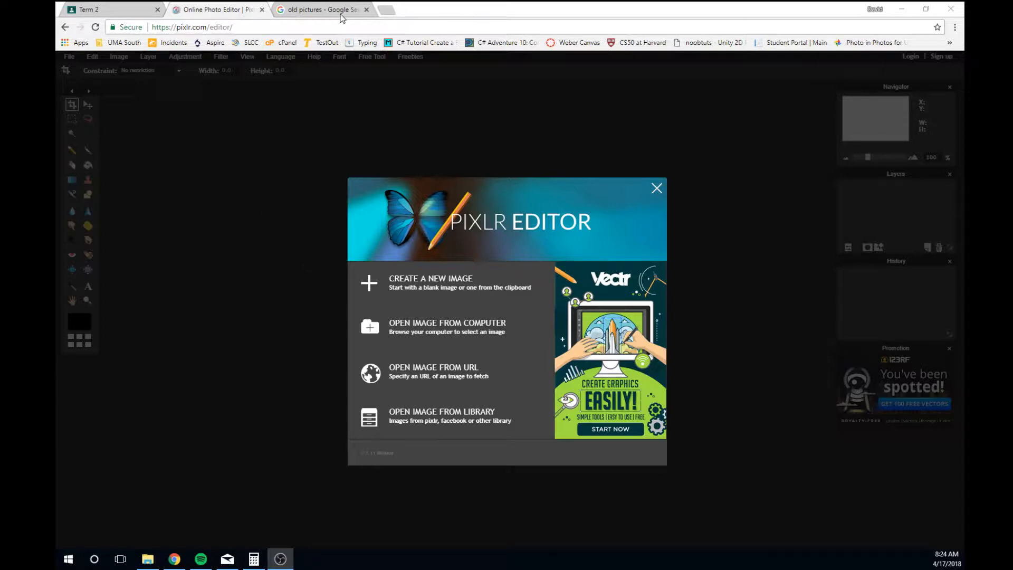
- Close the old pictures search tab and open download.jpeg from the Desktop in an enlarged image window
click(366, 9)
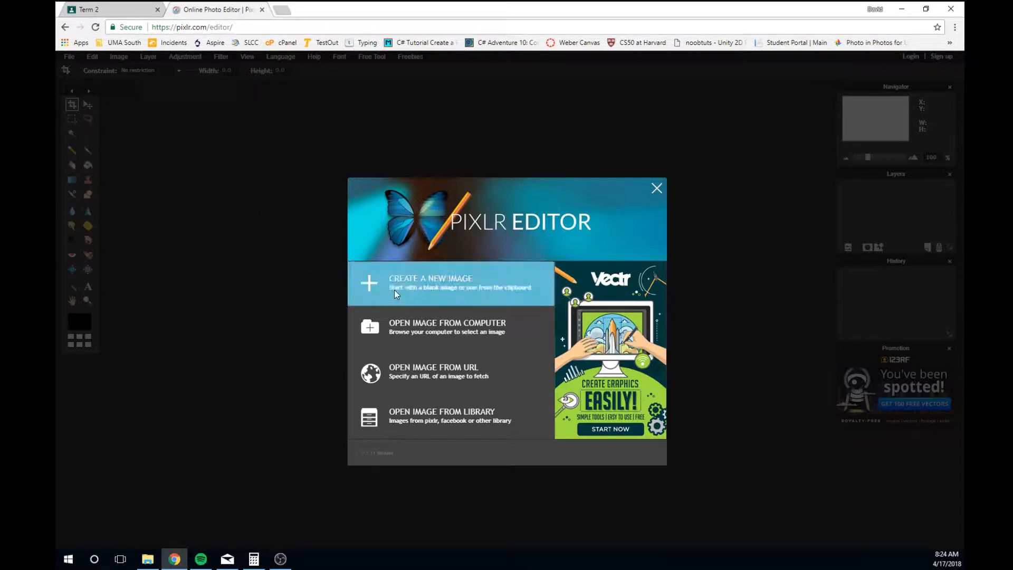
click(432, 328)
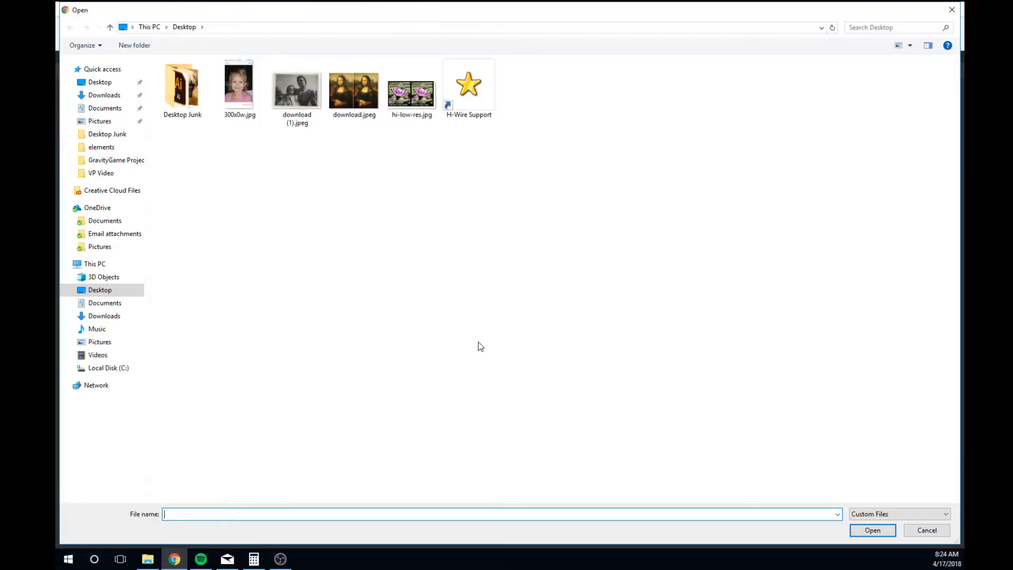
click(354, 91)
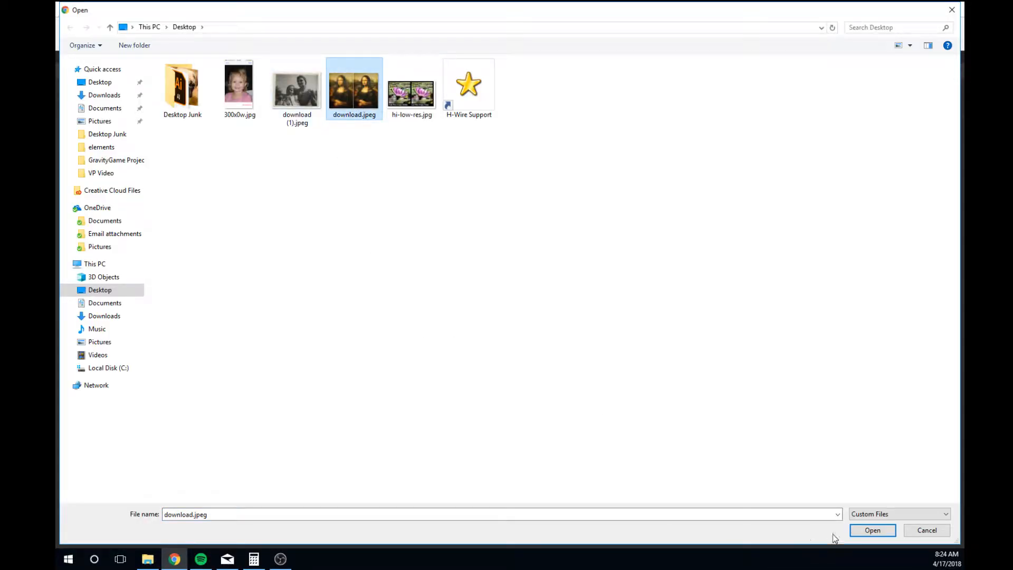
click(865, 530)
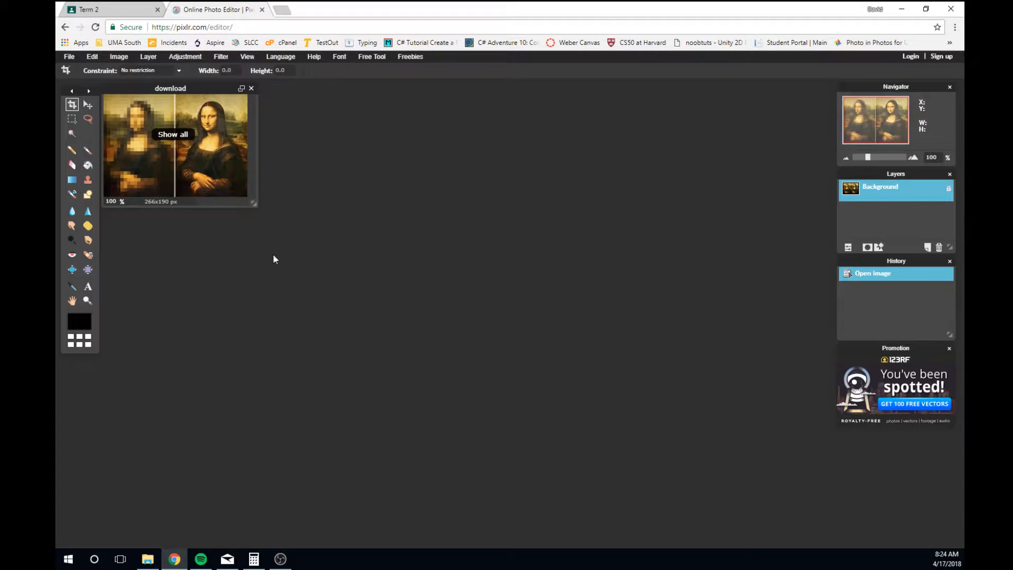
drag(254, 203, 621, 436)
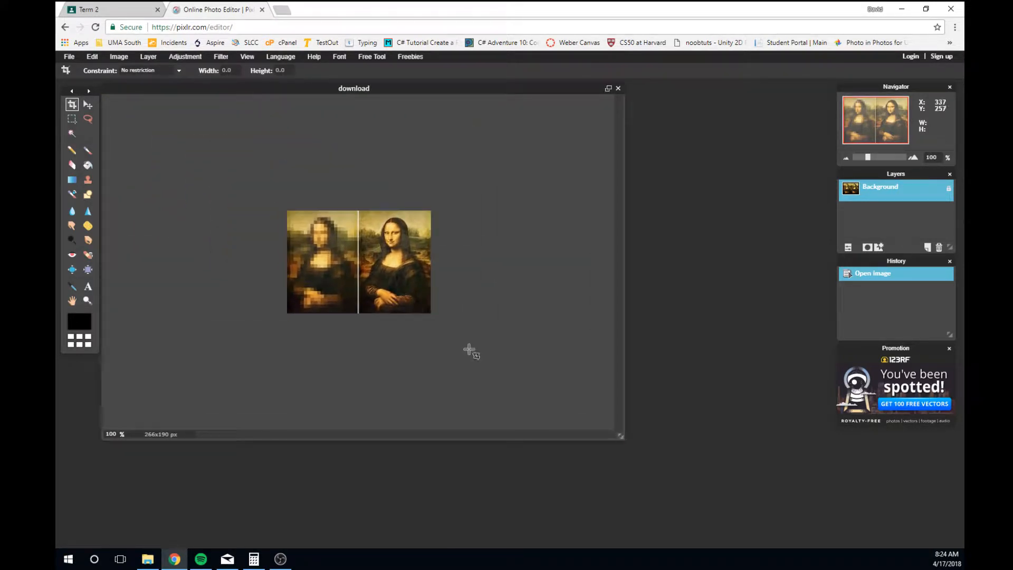
- Examine the pixelated and sharp halves of the Mona Lisa image up close to compare their resolution
scroll(465, 328, down, 2)
scroll(466, 328, up, 4)
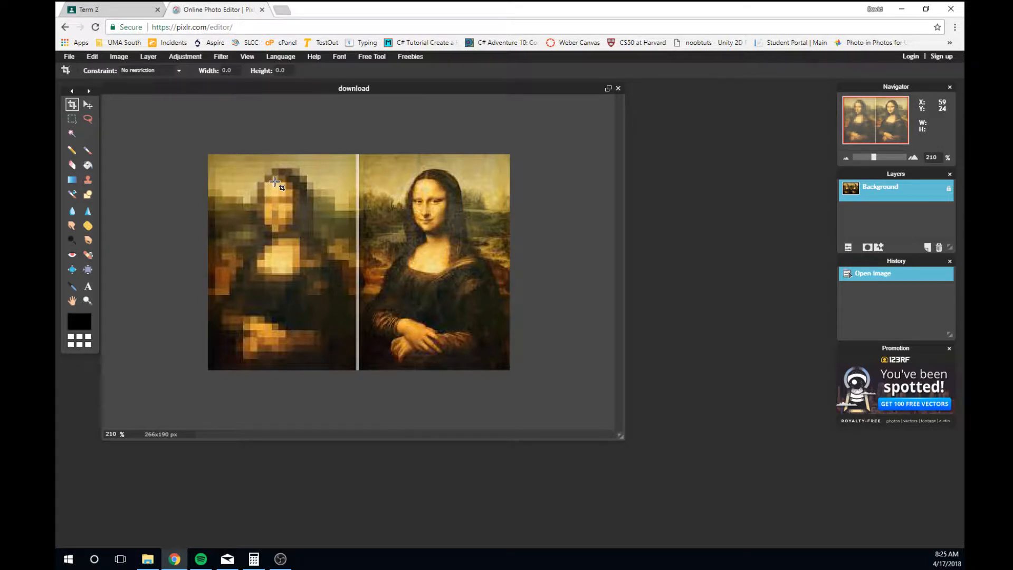
scroll(275, 212, up, 2)
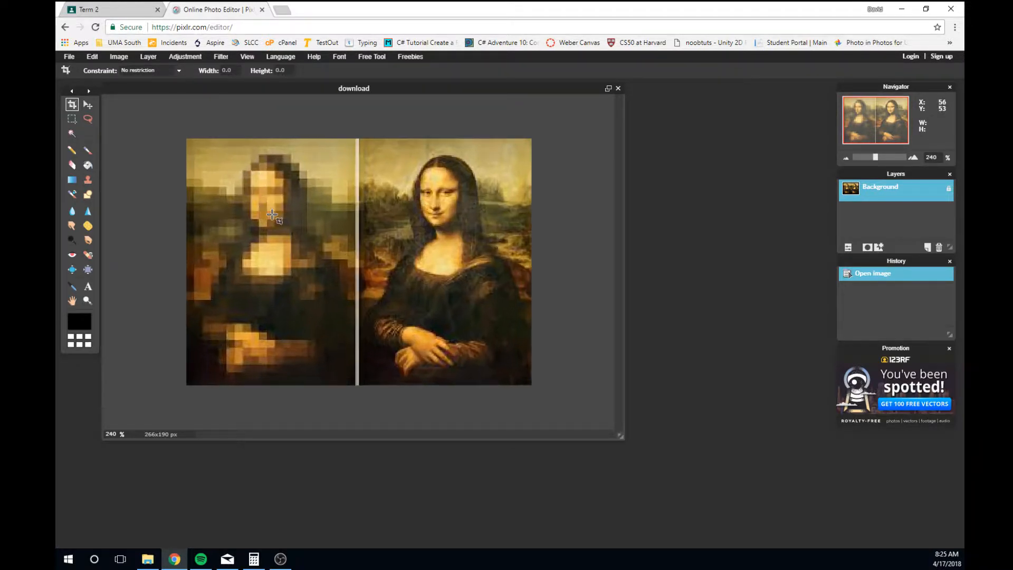
scroll(275, 213, up, 4)
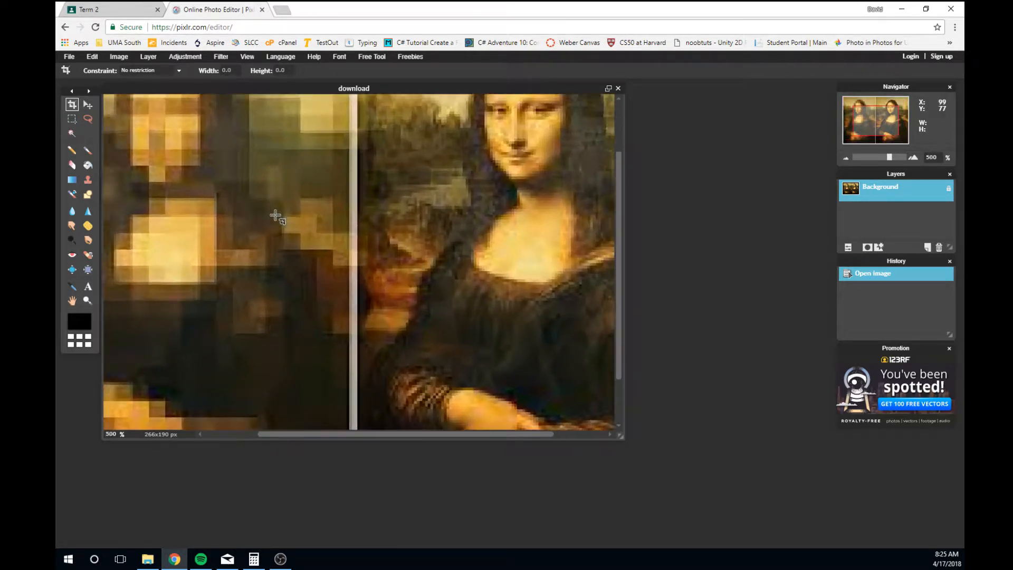
scroll(275, 215, up, 1)
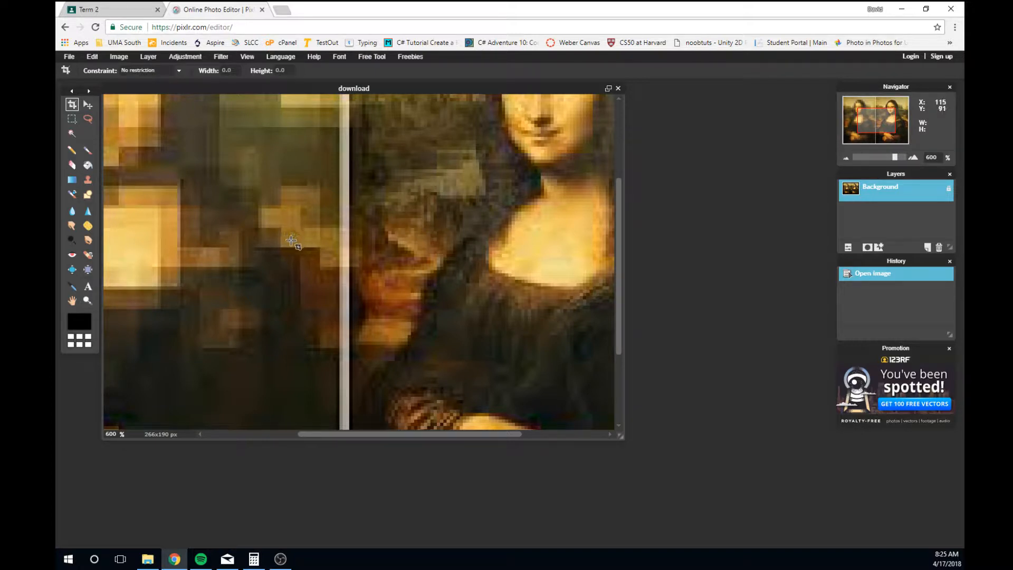
scroll(289, 238, down, 5)
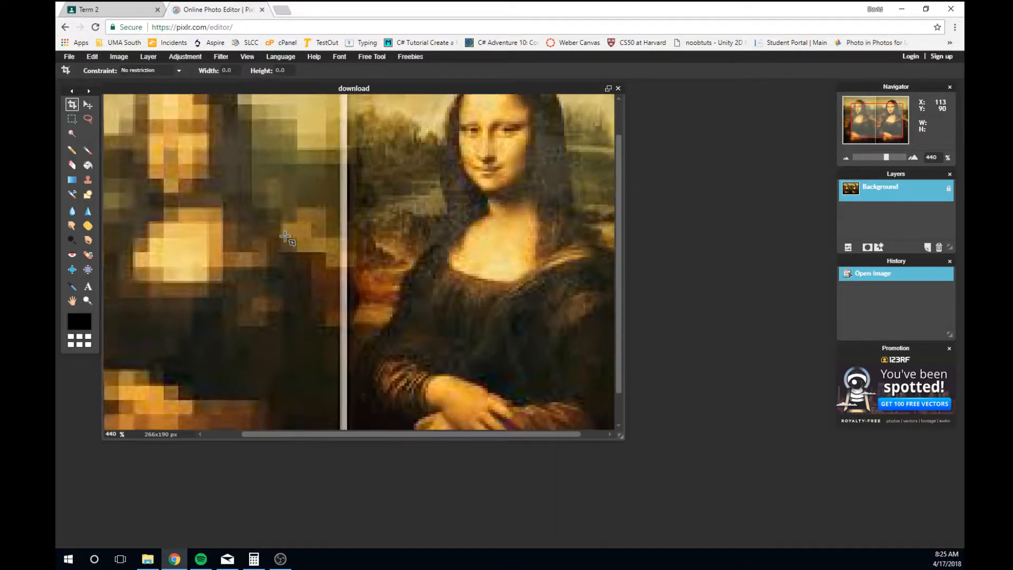
scroll(285, 237, down, 2)
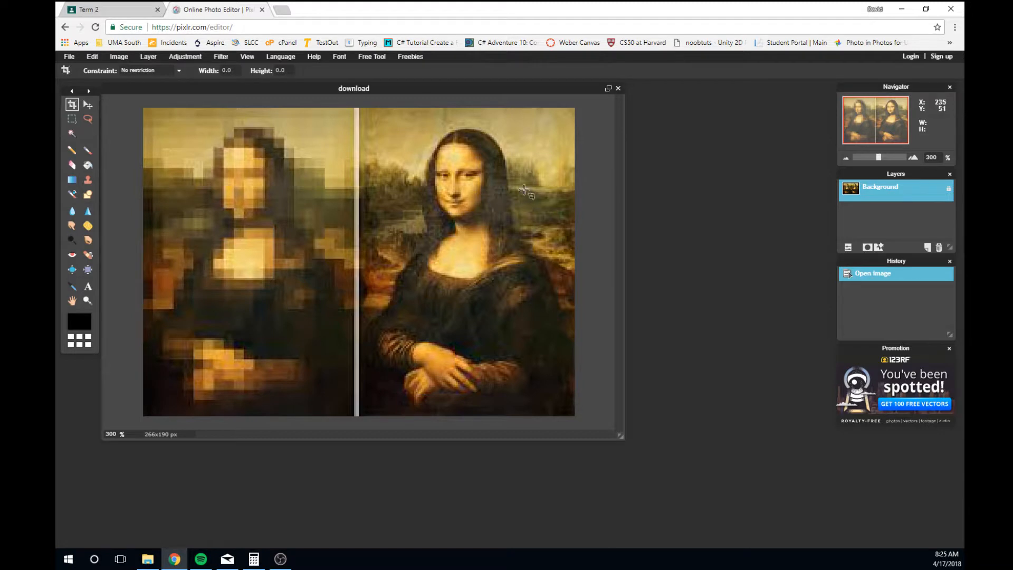
- Open hi-low-res.jpg from the Desktop and compare its high-res and low-res flower images up close
click(71, 59)
click(84, 79)
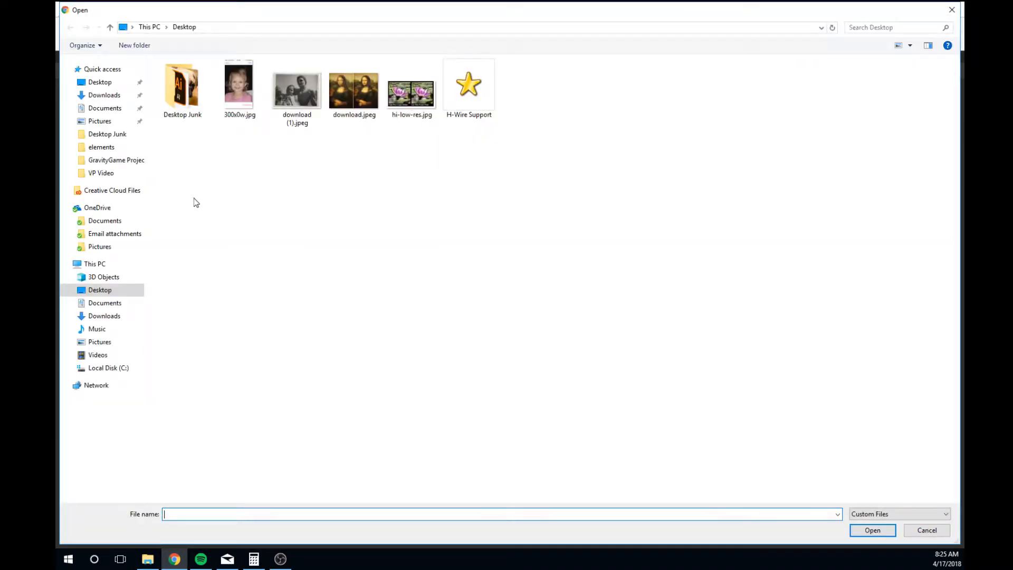
click(411, 98)
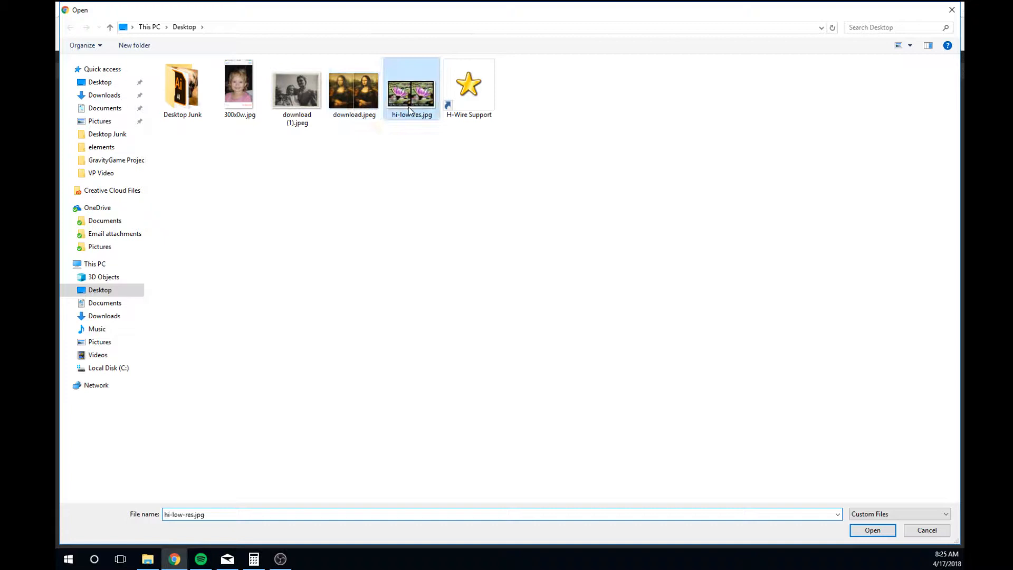
click(873, 529)
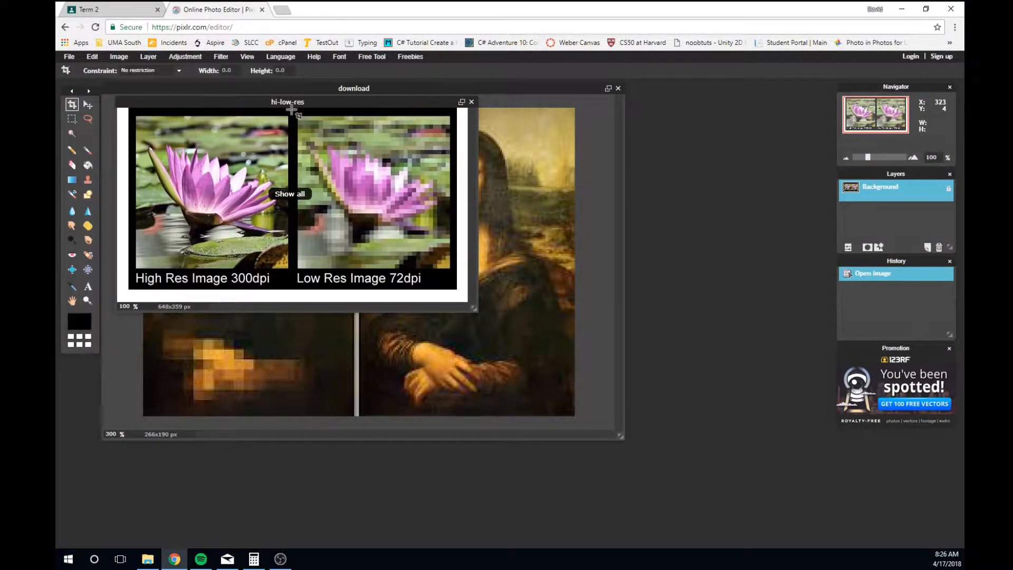
drag(299, 106, 422, 161)
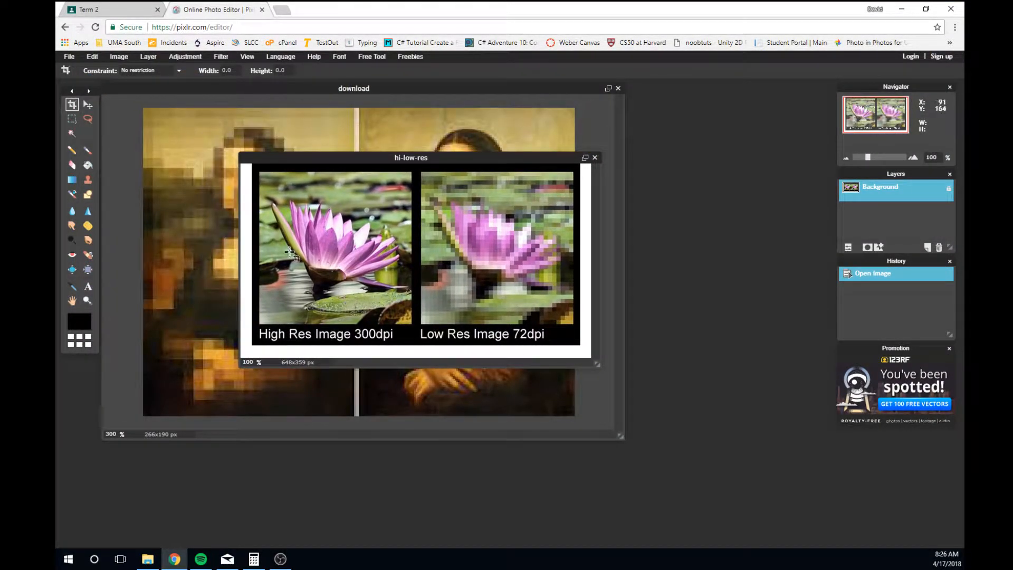
scroll(323, 270, down, 1)
scroll(323, 271, up, 4)
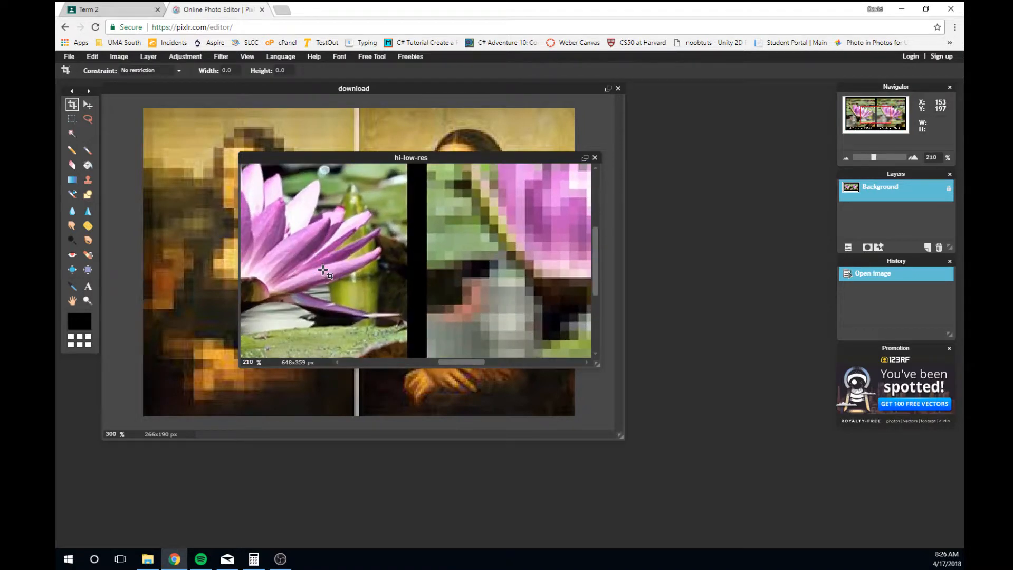
scroll(324, 271, down, 4)
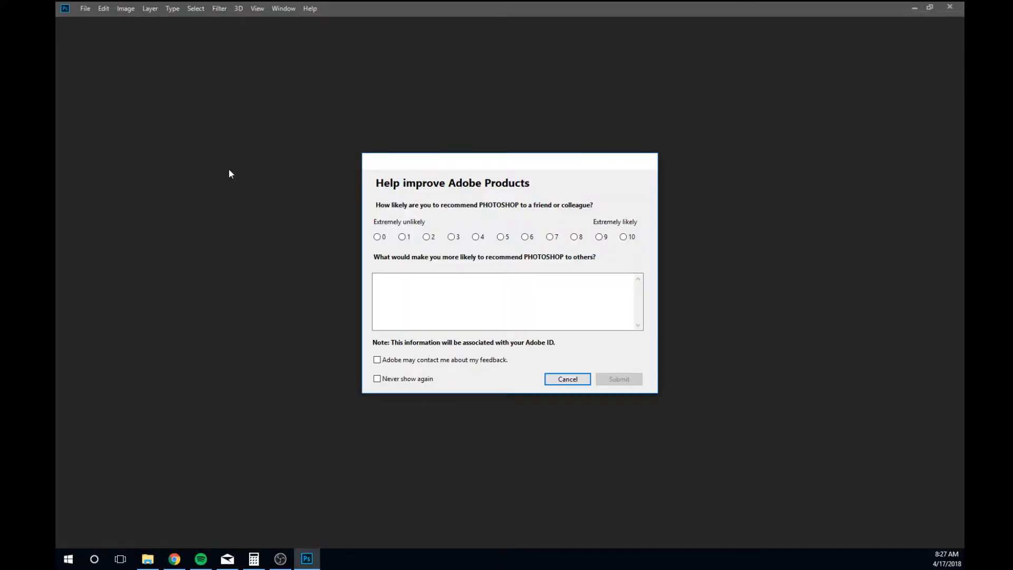
- Switch to Photoshop, dismissing the feedback survey, and open download (1).jpeg from the Desktop
click(571, 380)
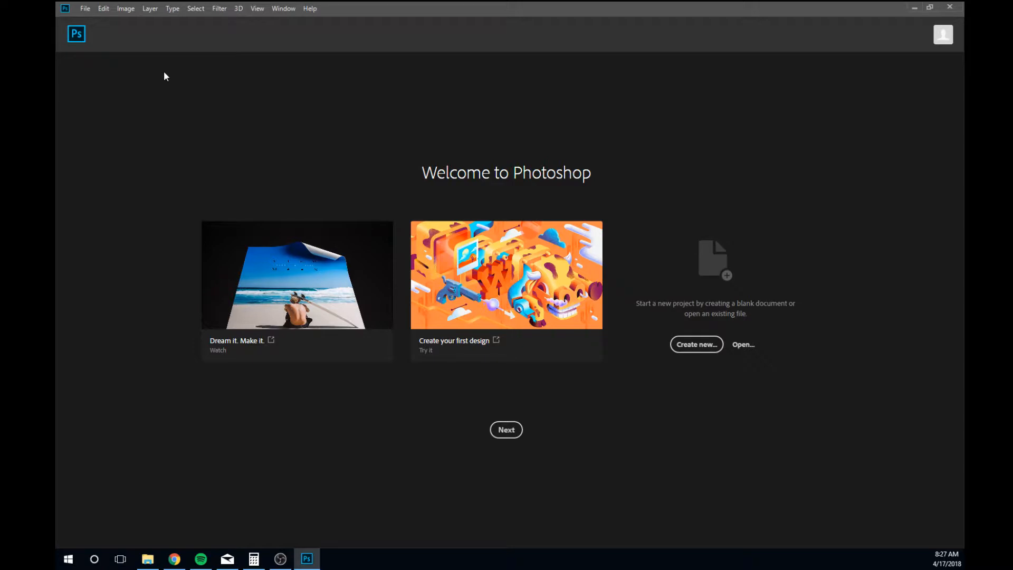
key(ctrl+o)
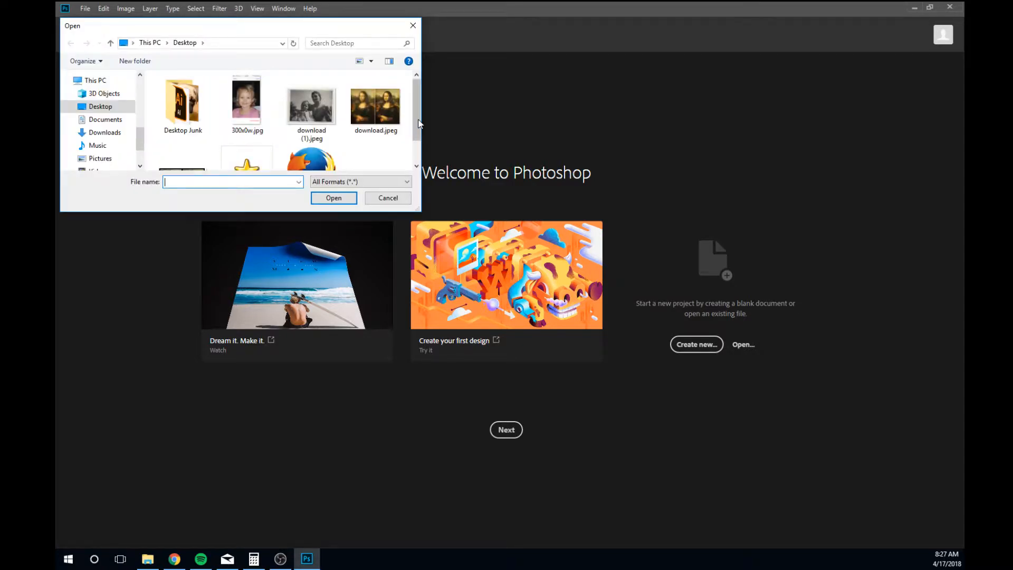
click(338, 112)
click(330, 195)
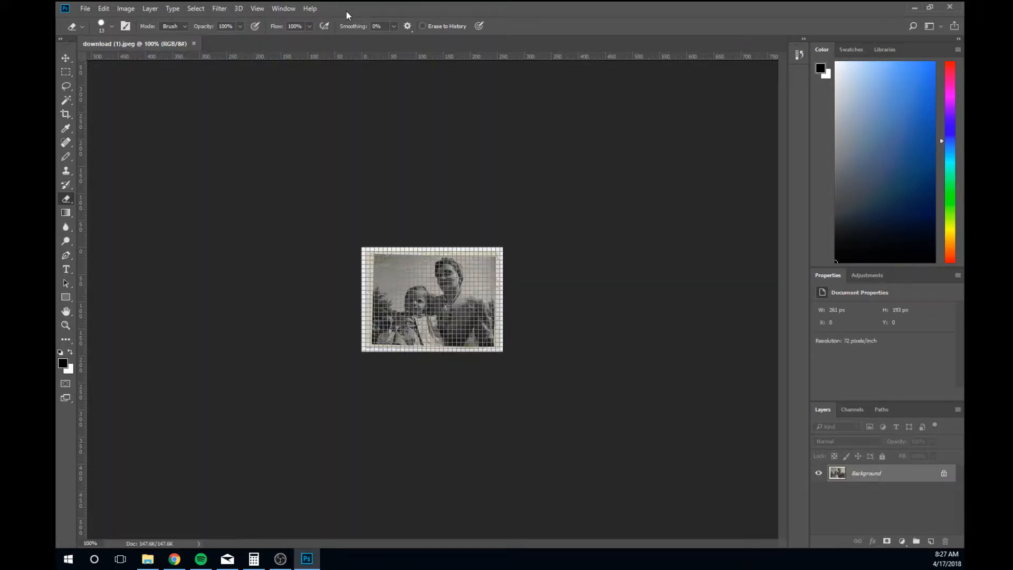
- Turn off the Extras display so the grid no longer covers the old photo
click(258, 9)
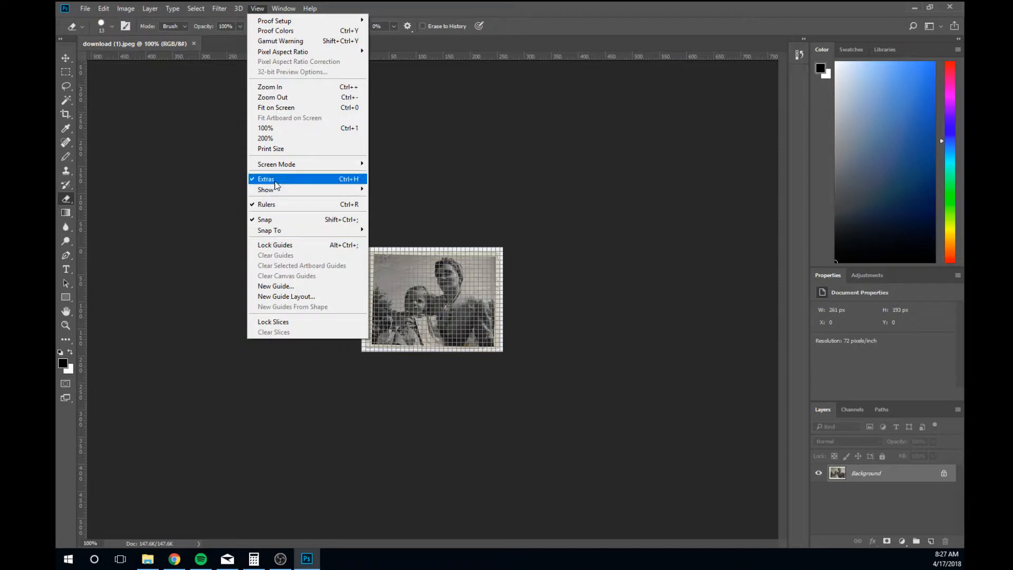
click(277, 180)
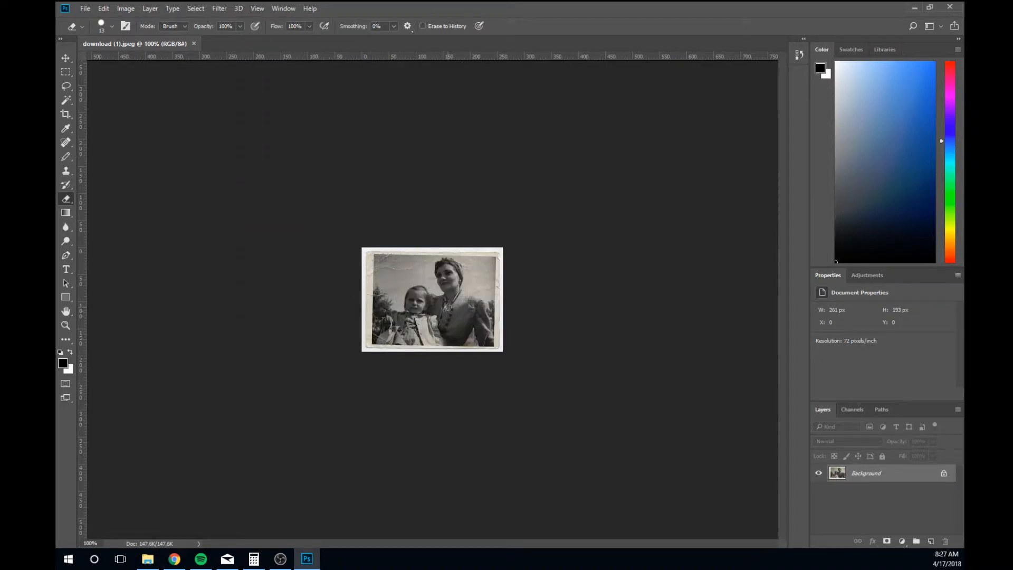
scroll(593, 219, up, 5)
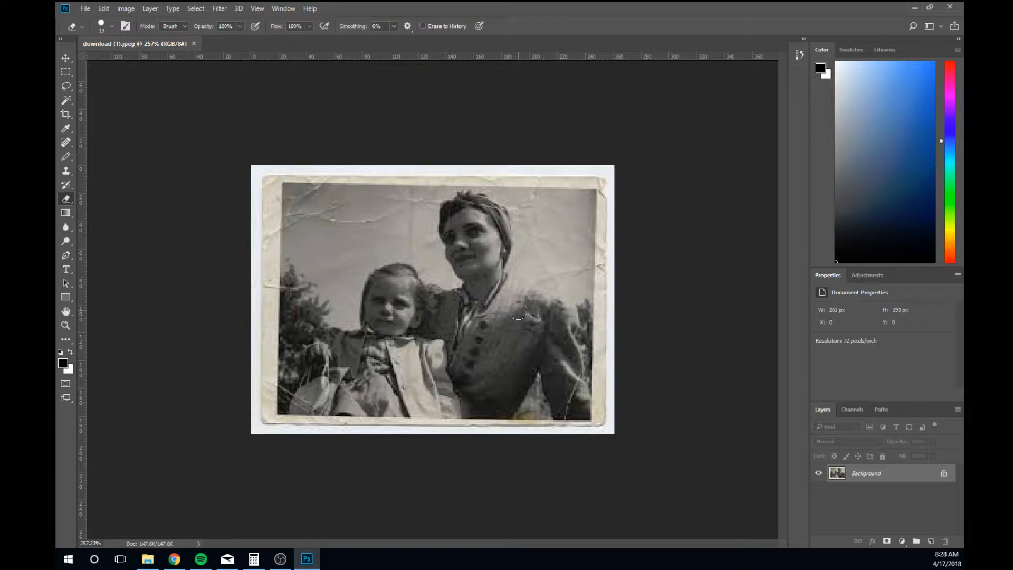
- Resample the old photo to a resolution of 300 pixels/inch in the Image Size settings
click(125, 8)
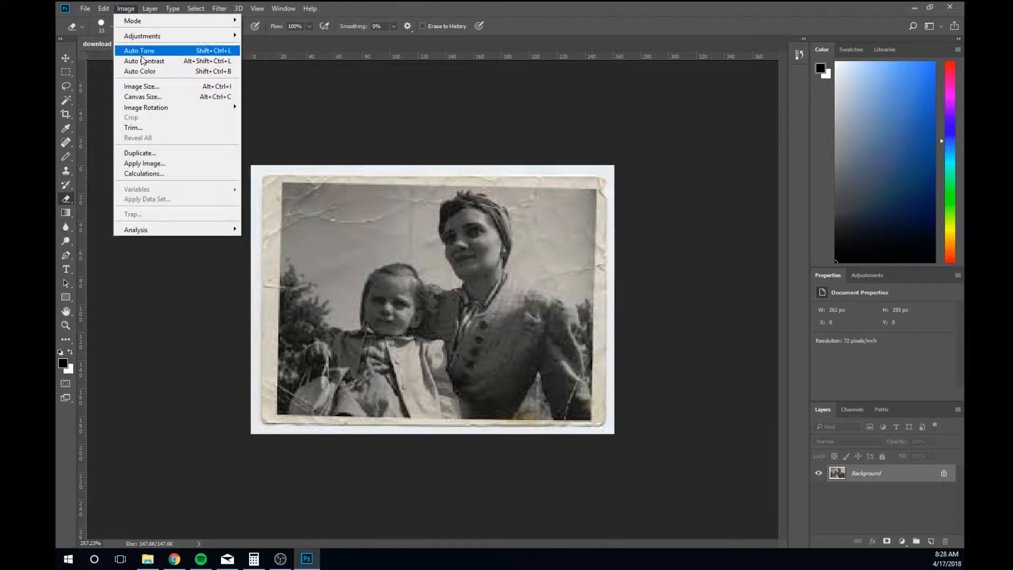
click(153, 87)
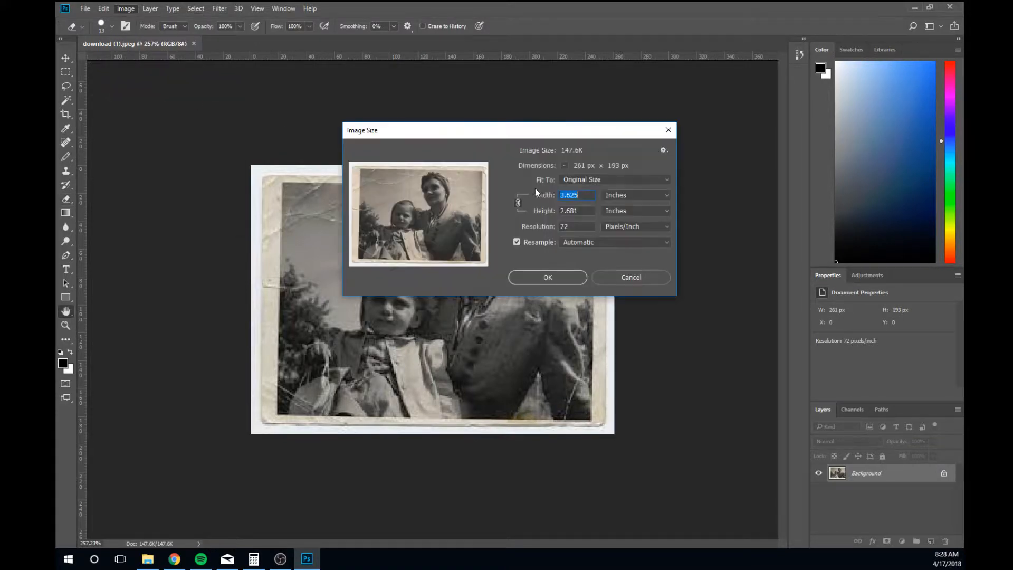
drag(525, 136, 482, 121)
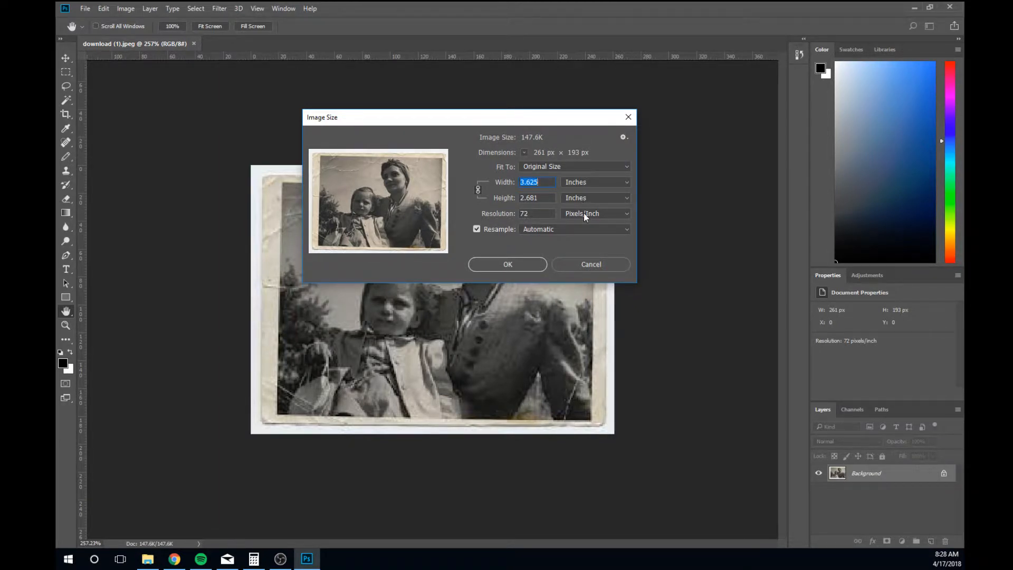
click(626, 216)
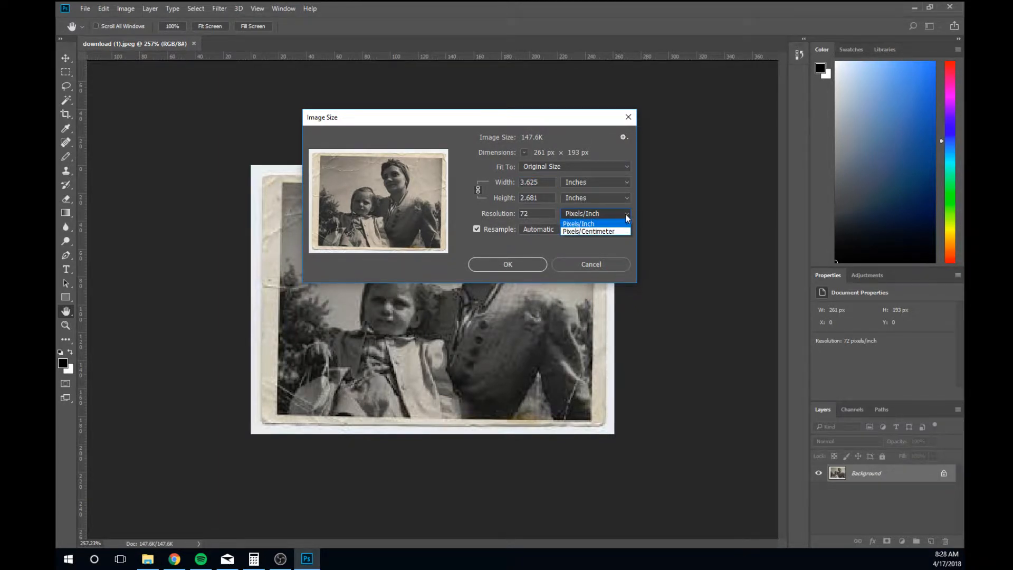
click(627, 217)
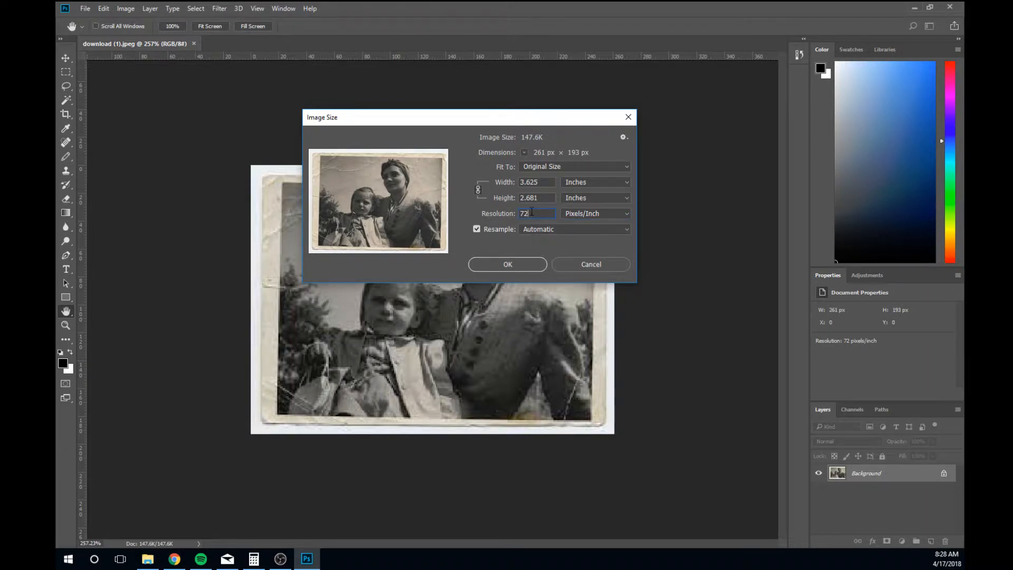
key(BackSpace)
key(BackSpace)
text(300)
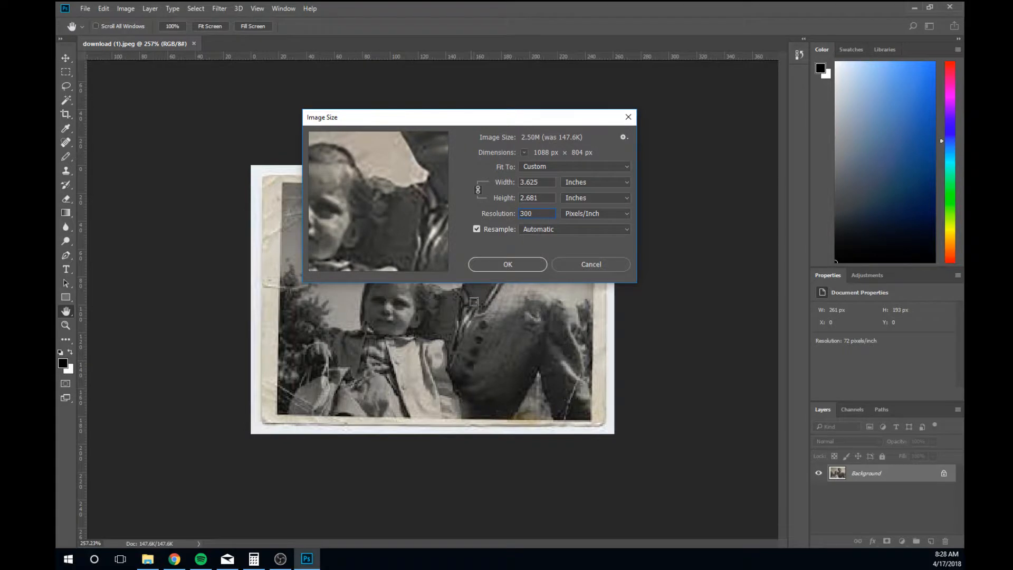
click(515, 264)
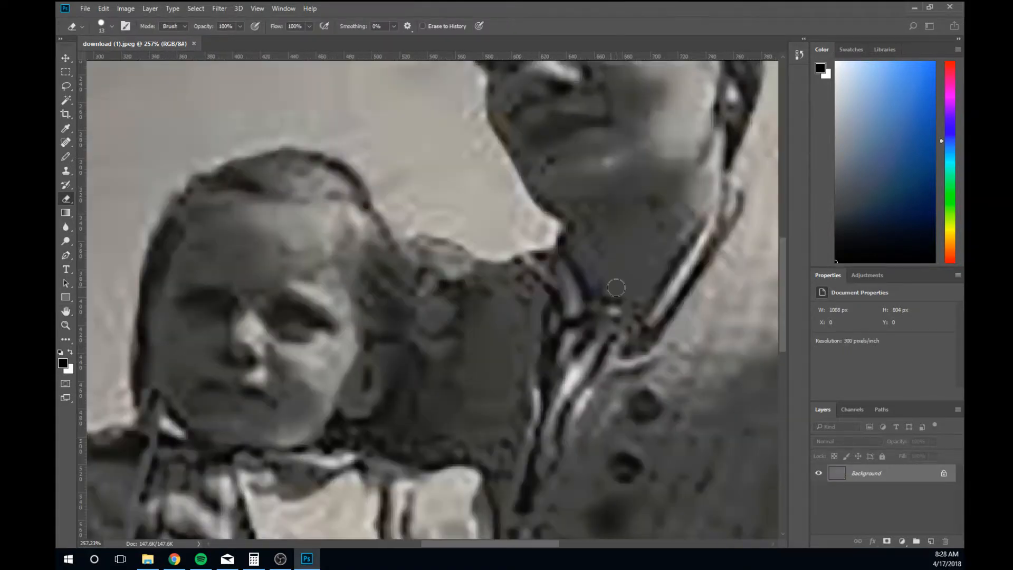
- Examine the resampled old photo up close and as a whole, and review its Image Size settings without changing them
scroll(555, 279, down, 2)
scroll(555, 277, up, 1)
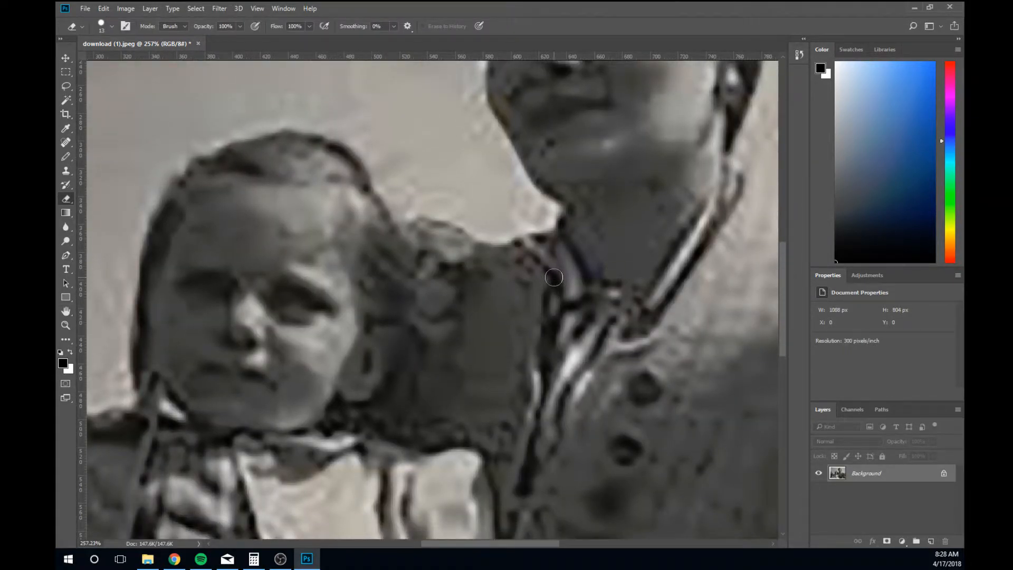
scroll(554, 277, down, 5)
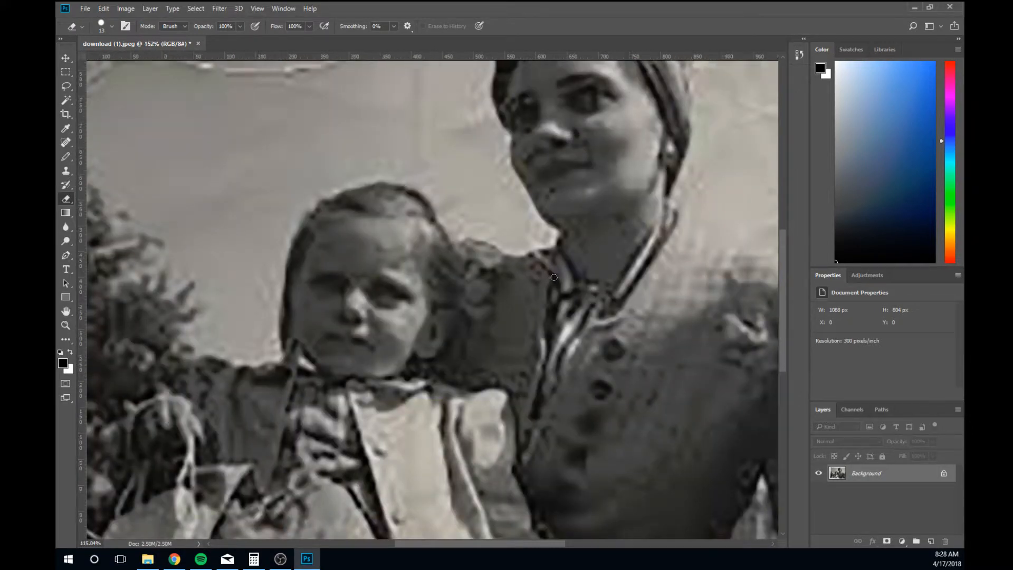
scroll(555, 277, up, 1)
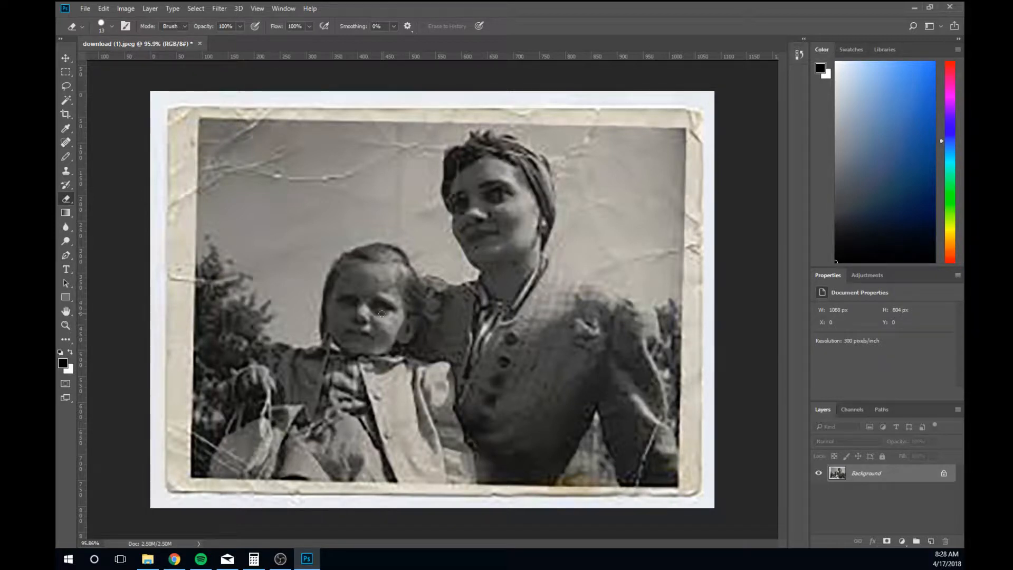
click(126, 9)
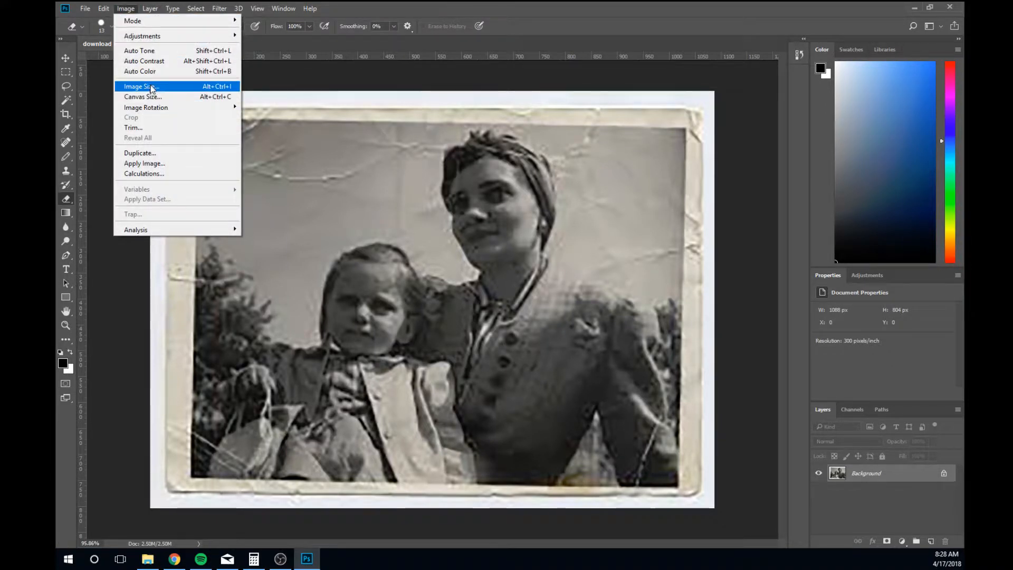
click(141, 87)
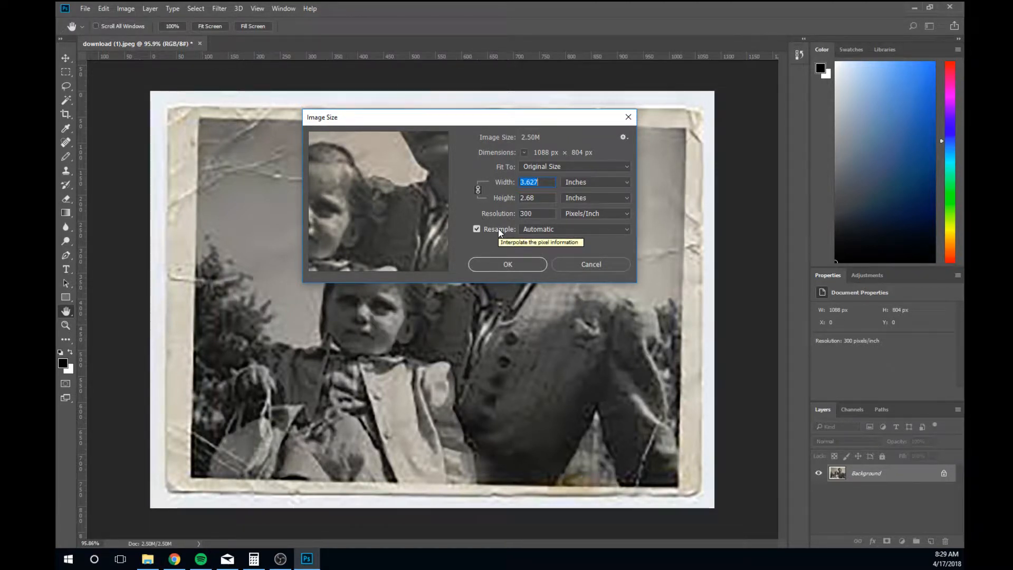
drag(412, 123, 300, 127)
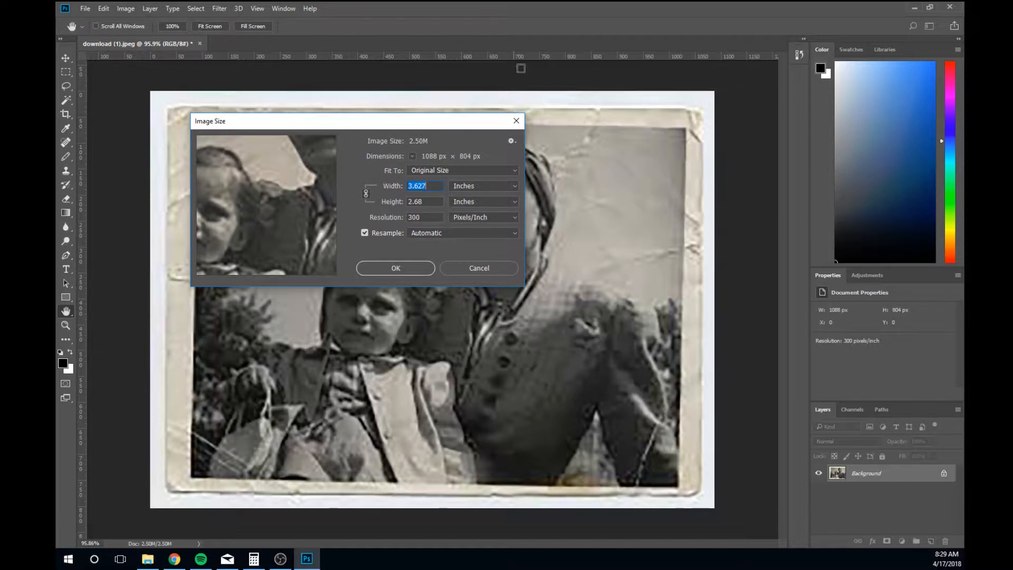
click(516, 121)
- Quit Photoshop without saving the old photo's changes, and close the hi-low-res and download images in the Pixlr editor
click(954, 11)
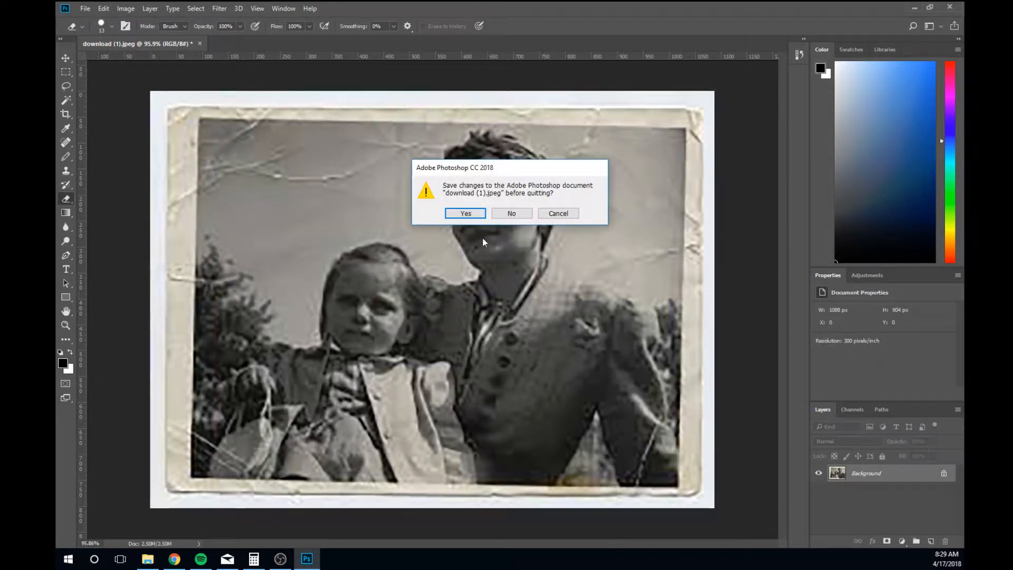
click(512, 213)
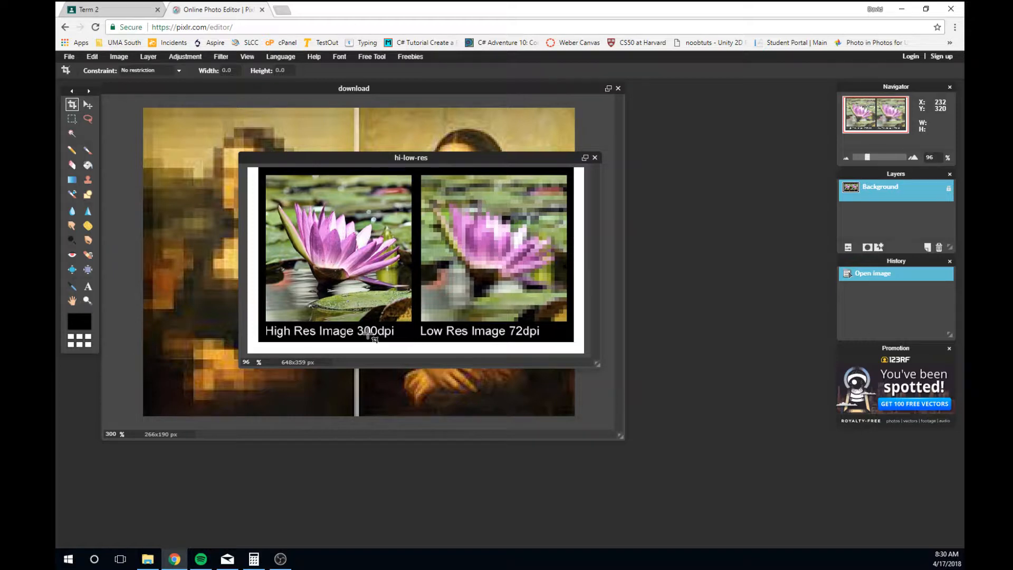
click(595, 157)
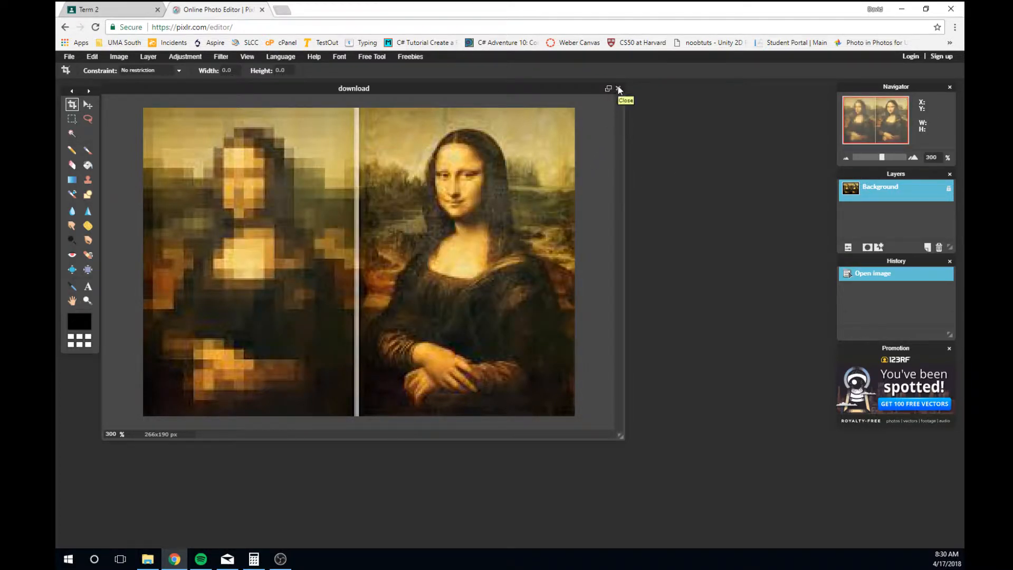
click(620, 90)
- Open 300x0w.jpg from the Desktop in Pixlr and enlarge its image window
click(459, 323)
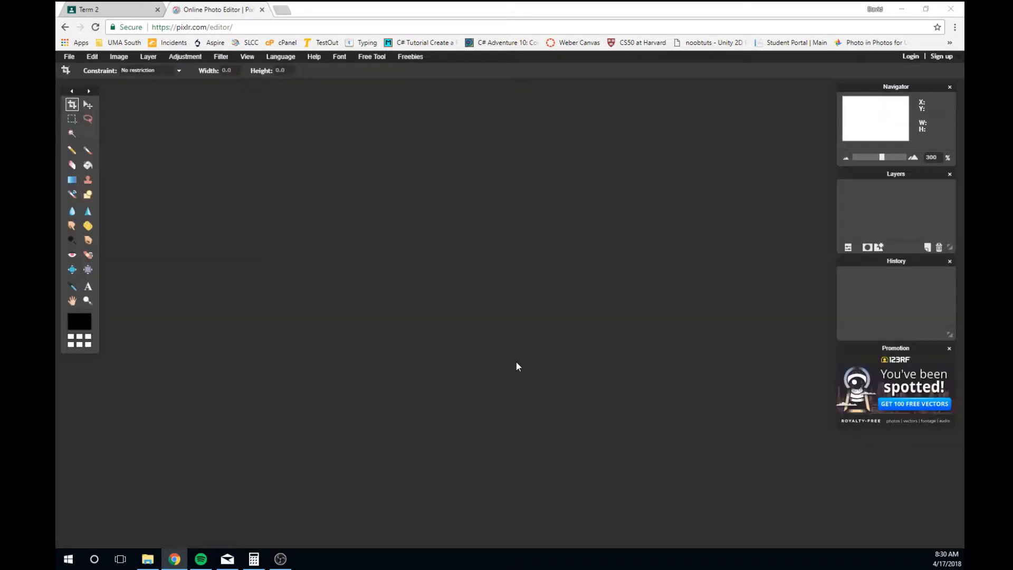
click(235, 91)
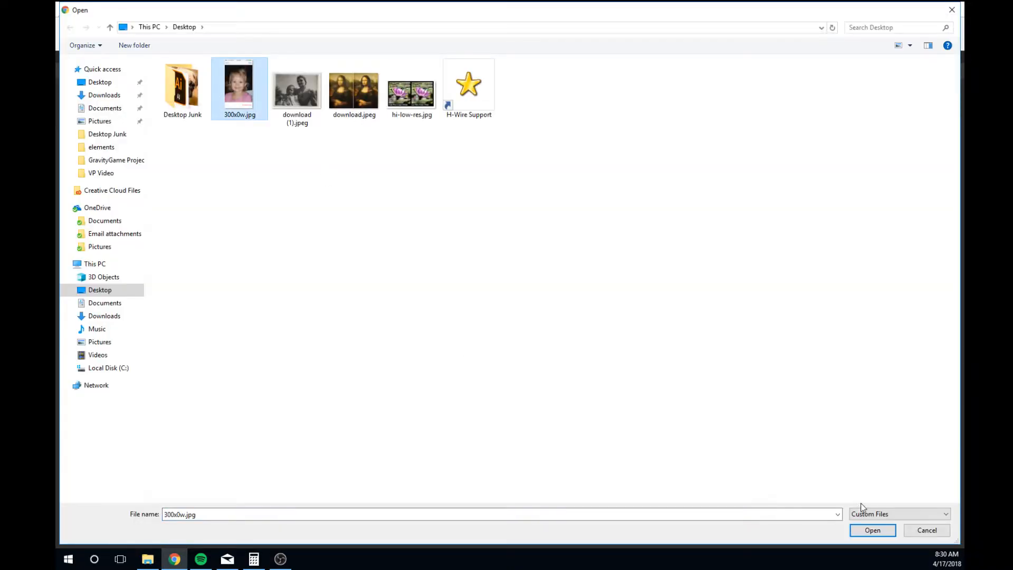
click(872, 530)
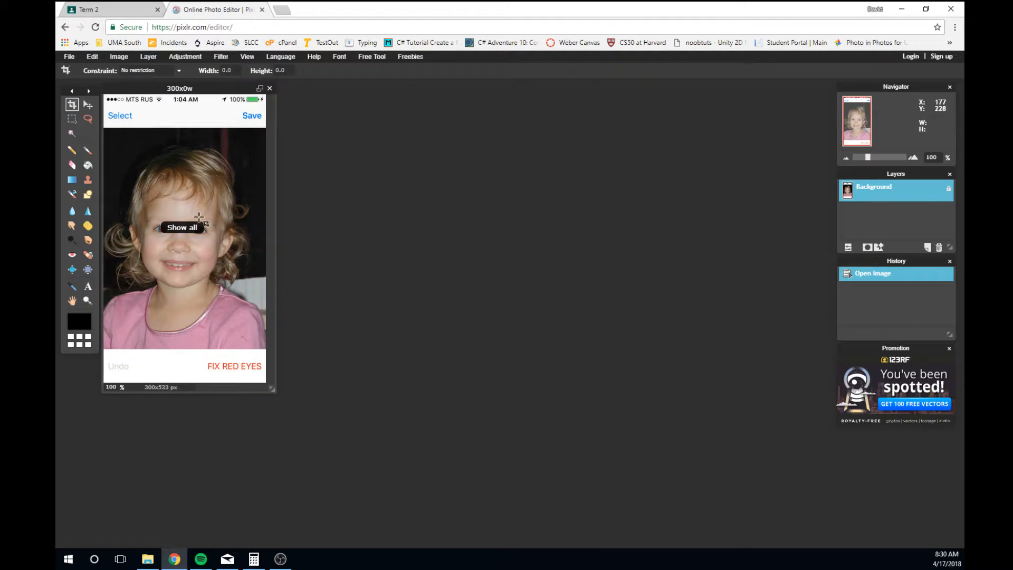
drag(272, 390, 629, 477)
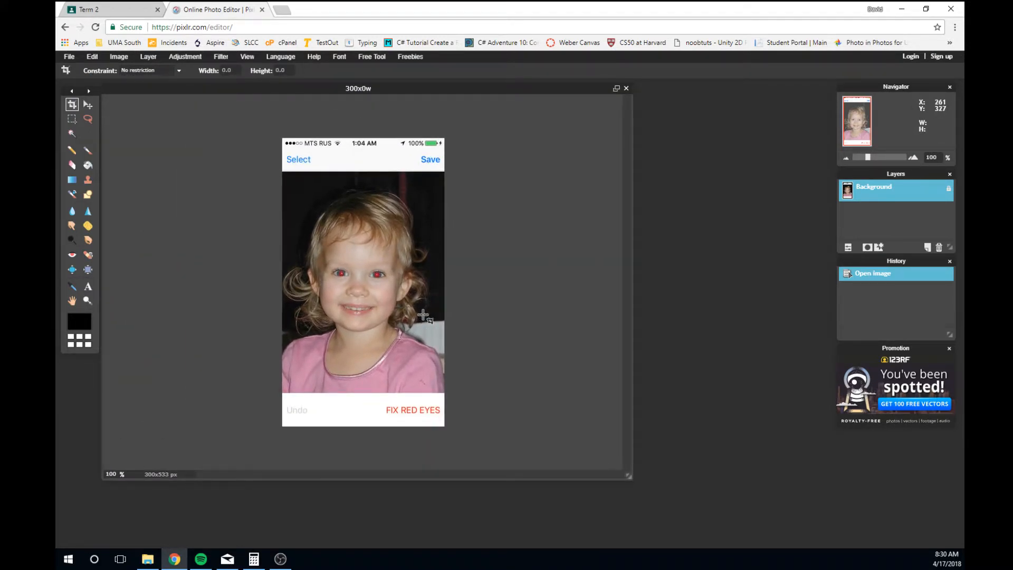
- Remove the redness from both of the girl's eyes with the Red eye reduction tool at a tolerance of 50
scroll(417, 314, down, 1)
scroll(406, 310, up, 3)
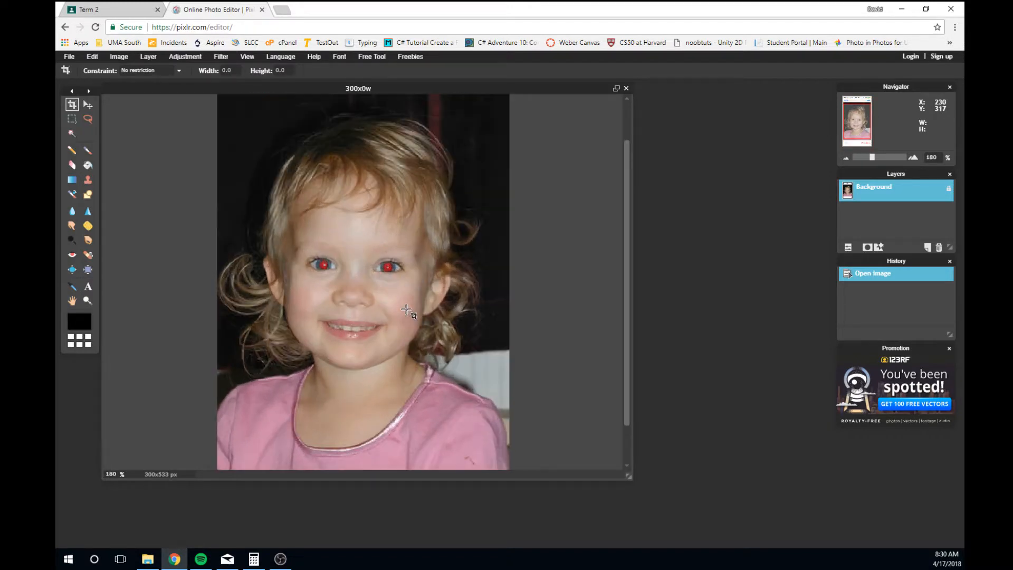
scroll(406, 310, up, 1)
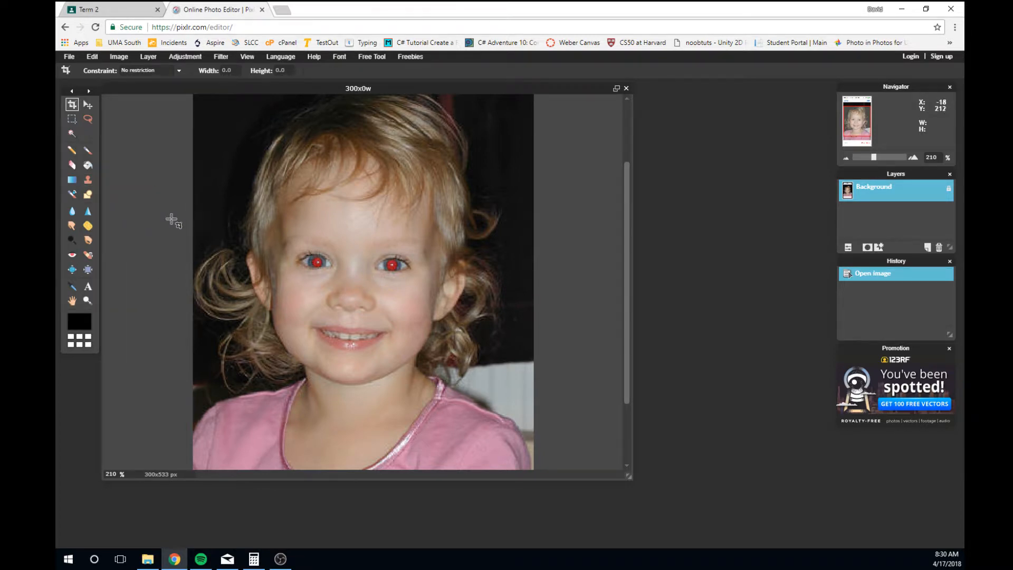
click(72, 259)
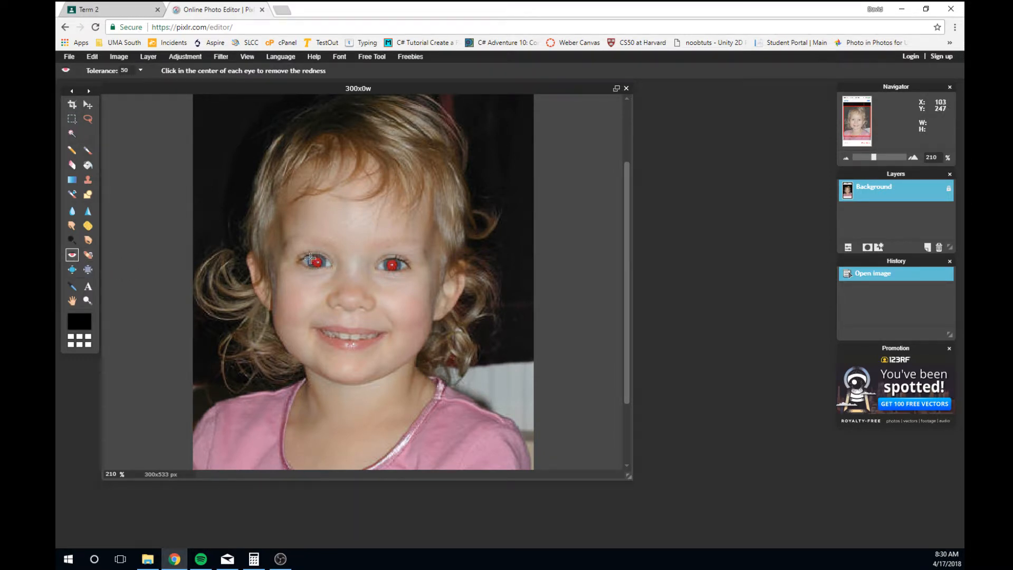
click(317, 263)
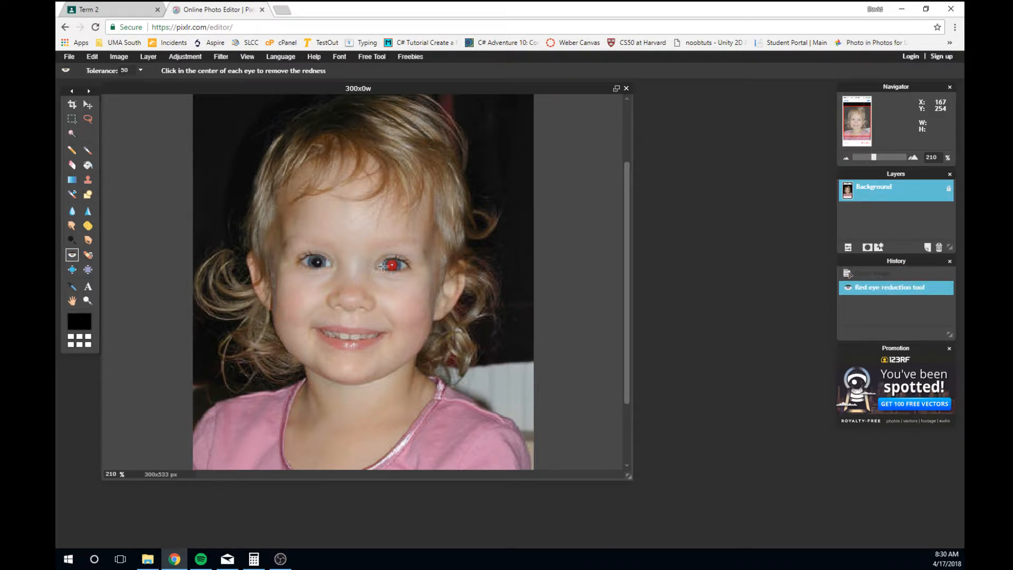
click(392, 265)
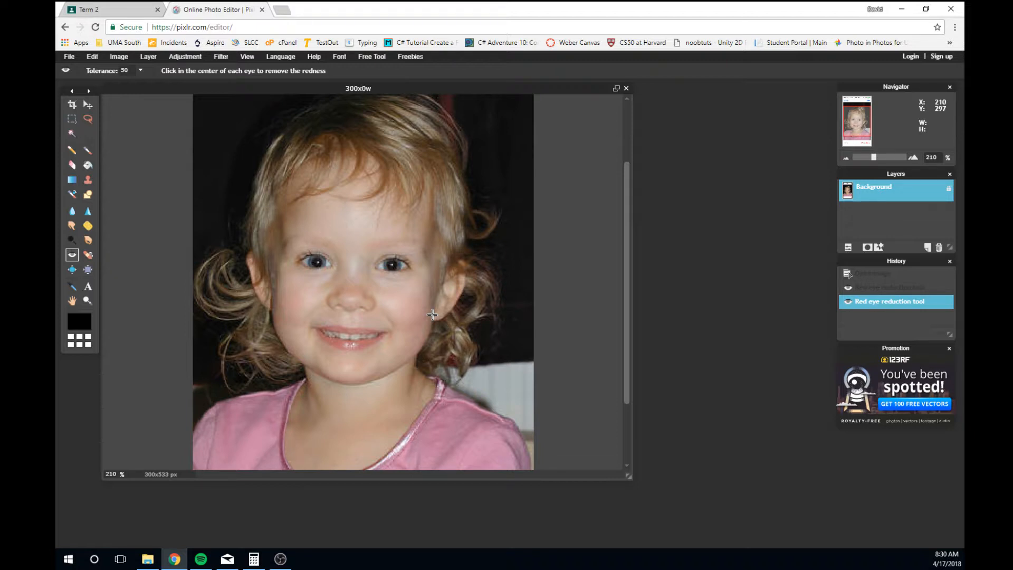
- Undo both red eye corrections and reapply Red eye reduction to each eye with the tolerance set to 100
click(140, 70)
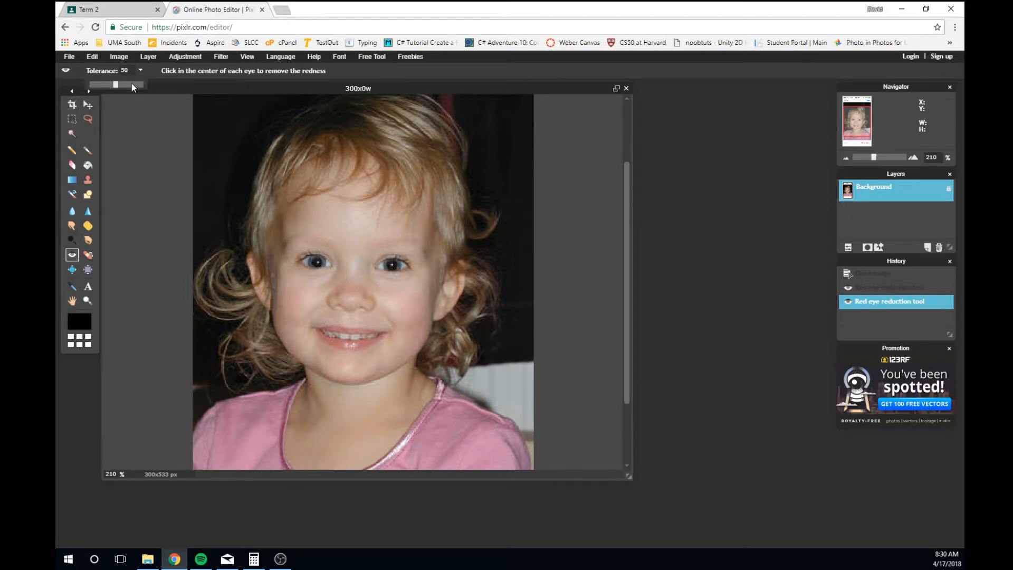
drag(116, 85, 108, 84)
drag(102, 84, 139, 83)
key(ctrl+z)
key(ctrl+z)
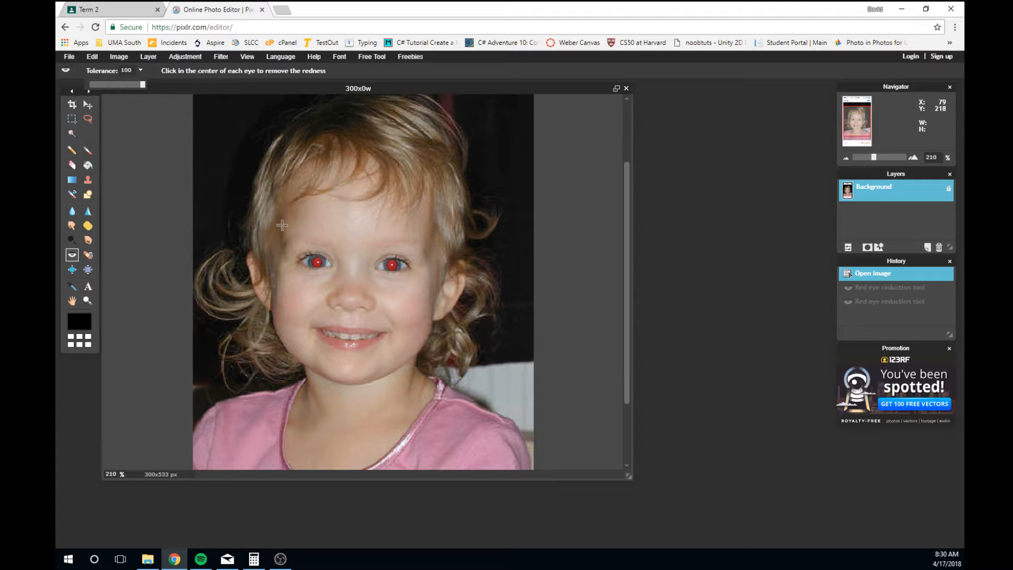
click(317, 262)
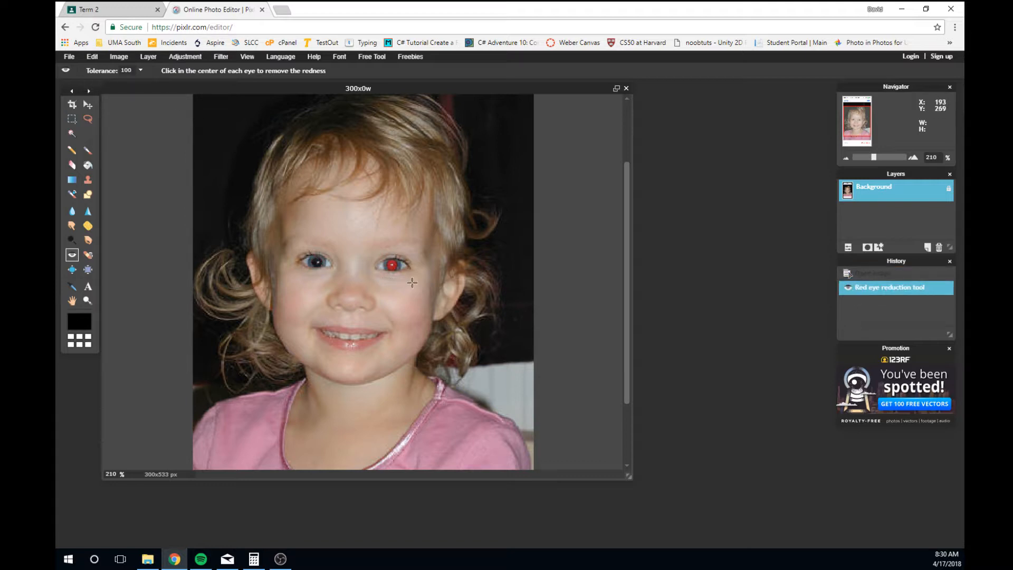
click(393, 266)
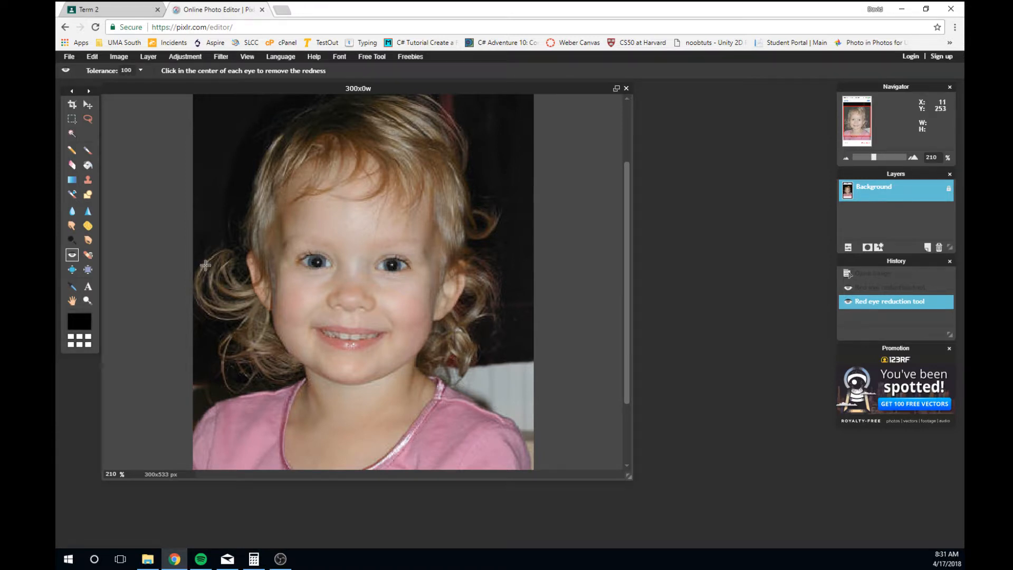
- Open download (1).jpeg from the Desktop and enlarge its image window around the old photo
click(73, 57)
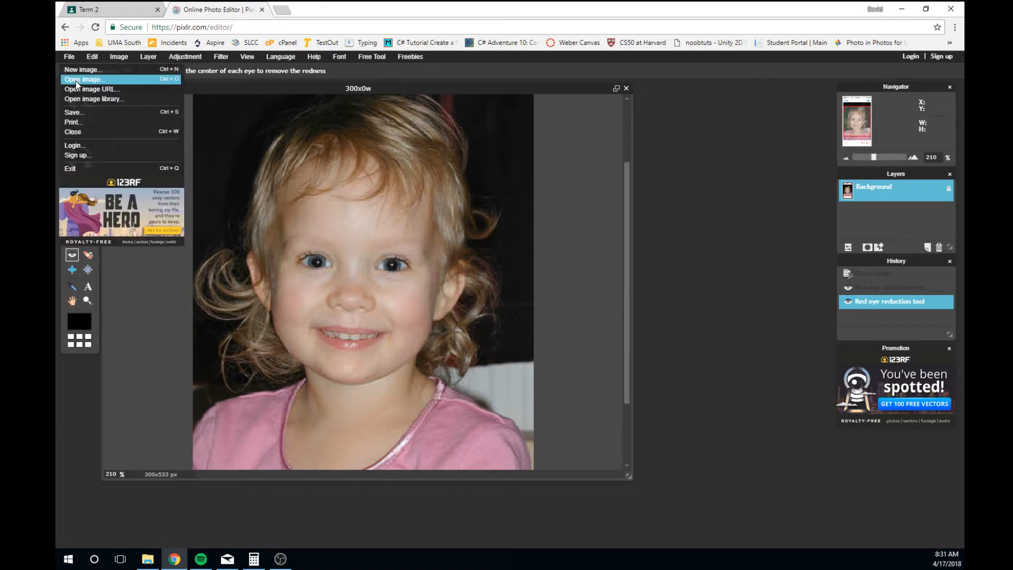
click(76, 80)
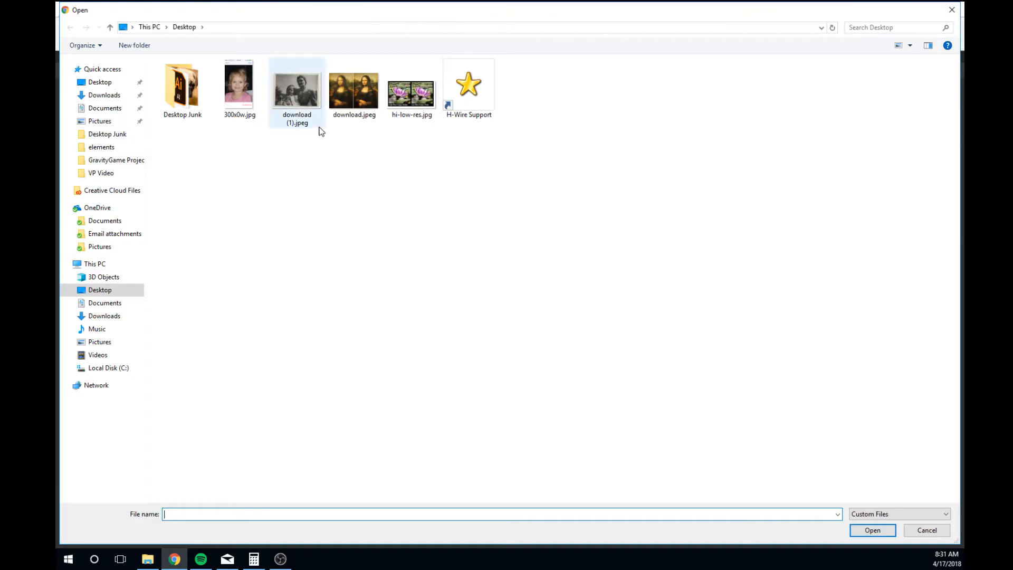
click(316, 122)
key(Return)
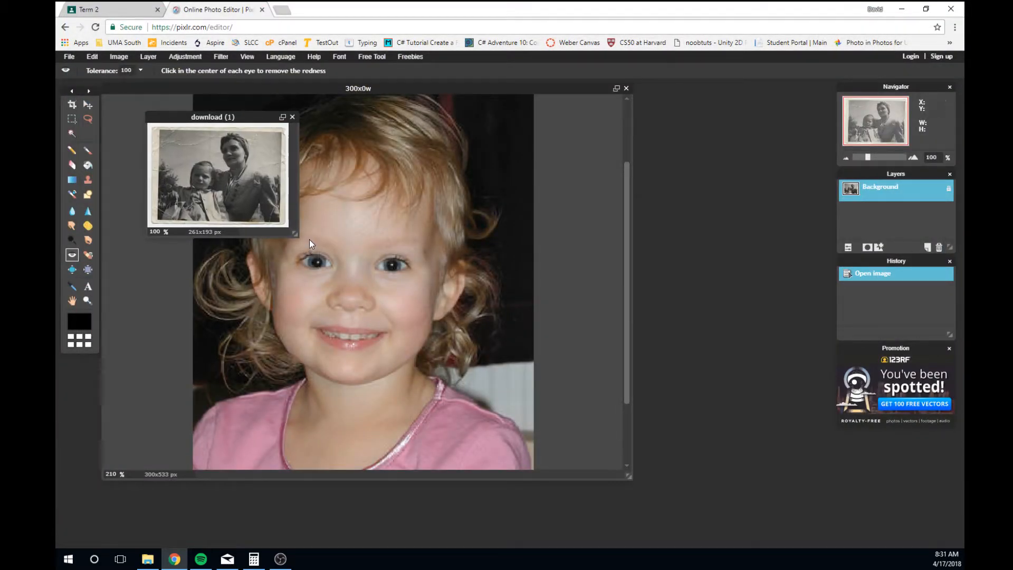
drag(296, 234, 595, 394)
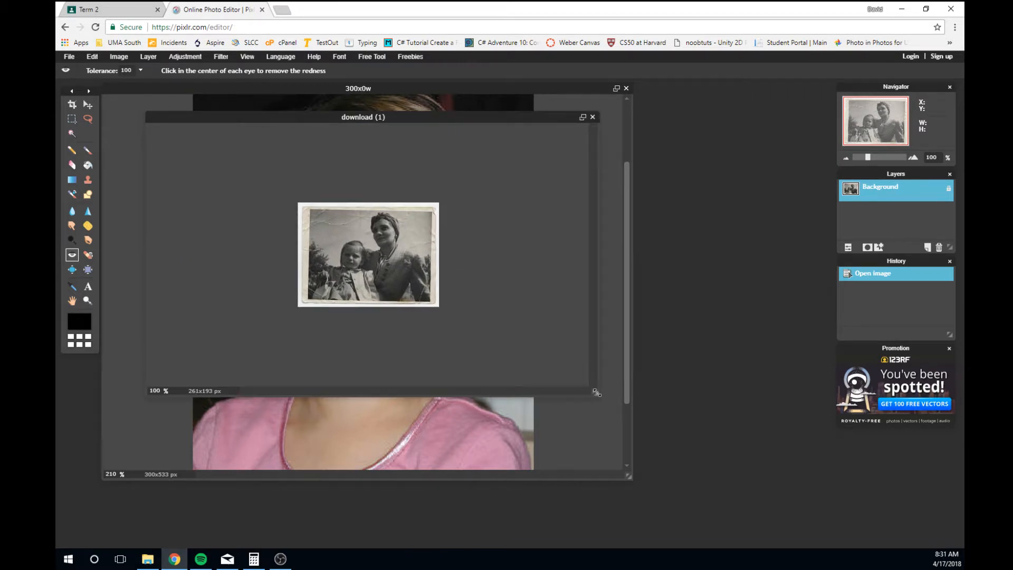
scroll(454, 343, up, 2)
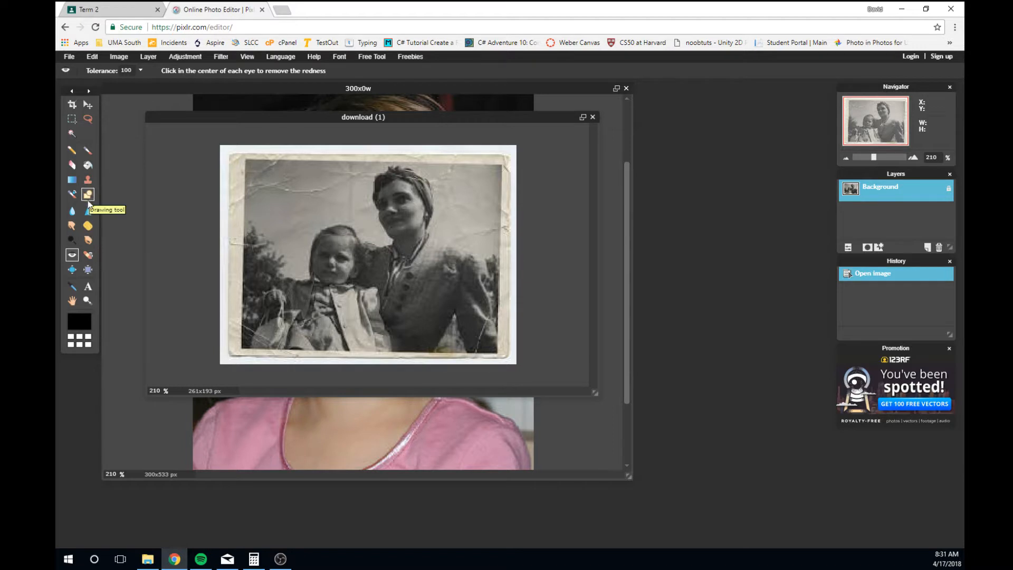
- Cover the cracks in the sky at the photo's upper-left corner with cloned clean sky, using the Clone stamp tool
click(88, 180)
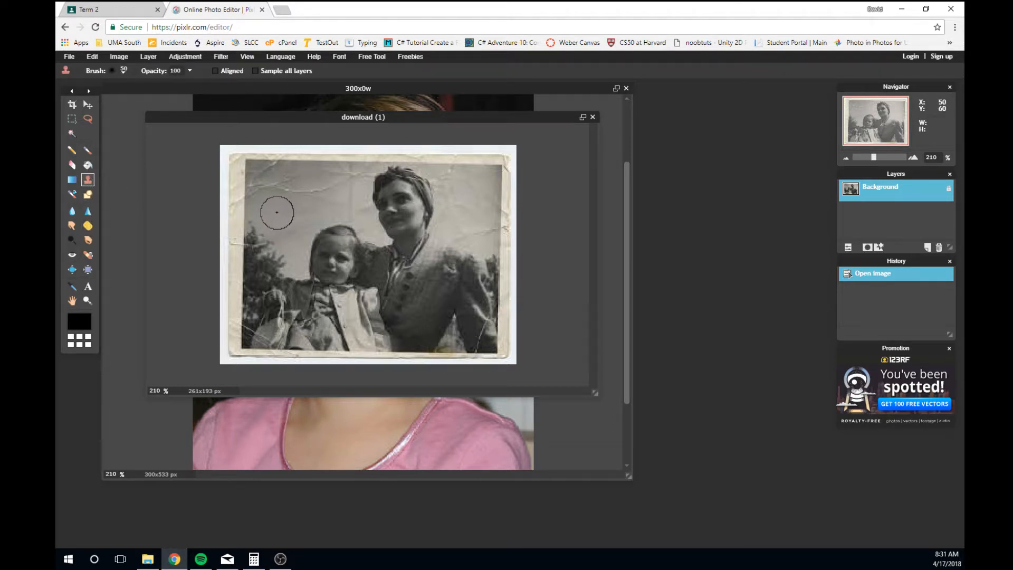
click(277, 213)
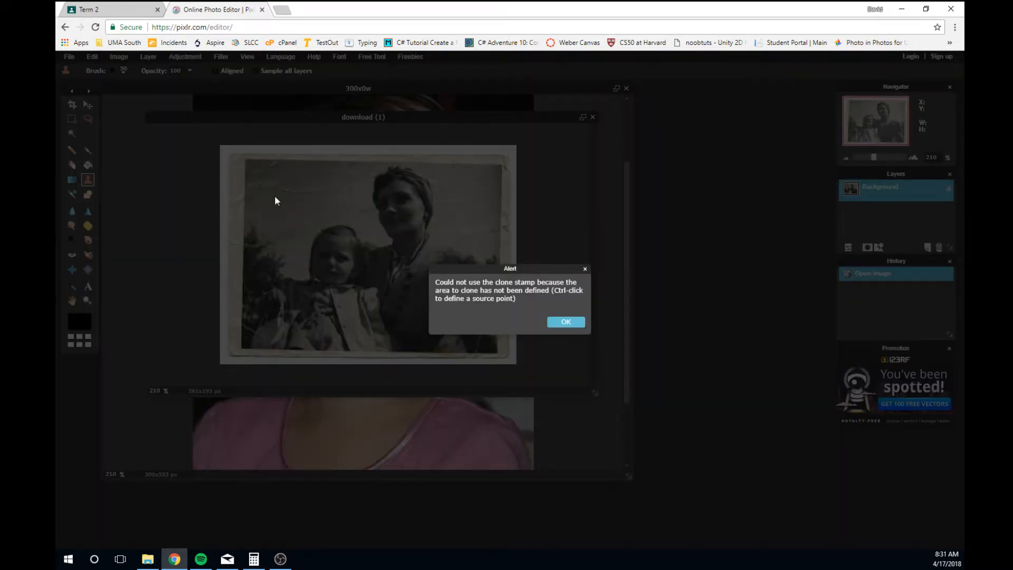
click(563, 322)
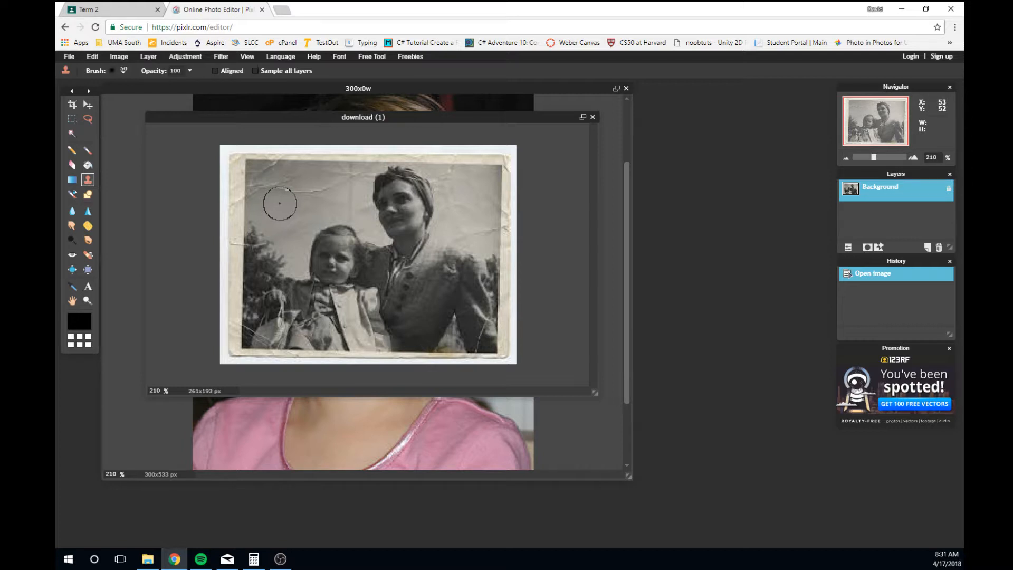
click(281, 186)
click(280, 184)
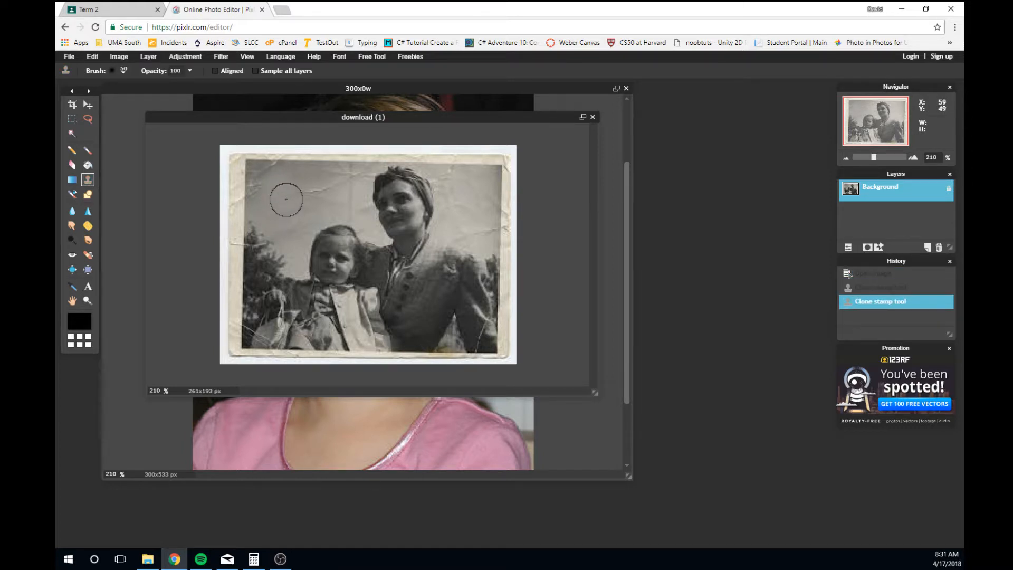
click(264, 200)
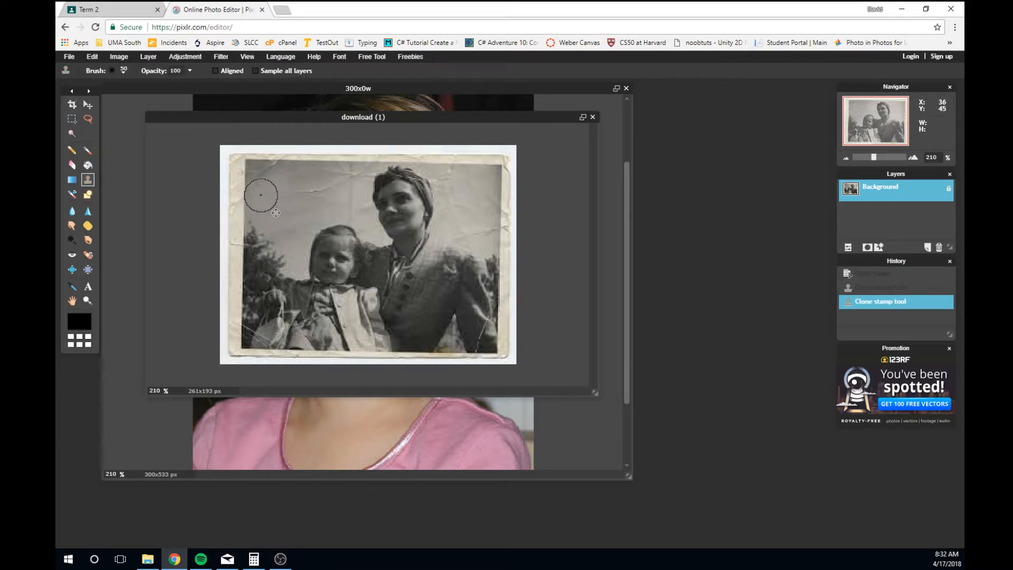
click(262, 192)
click(260, 178)
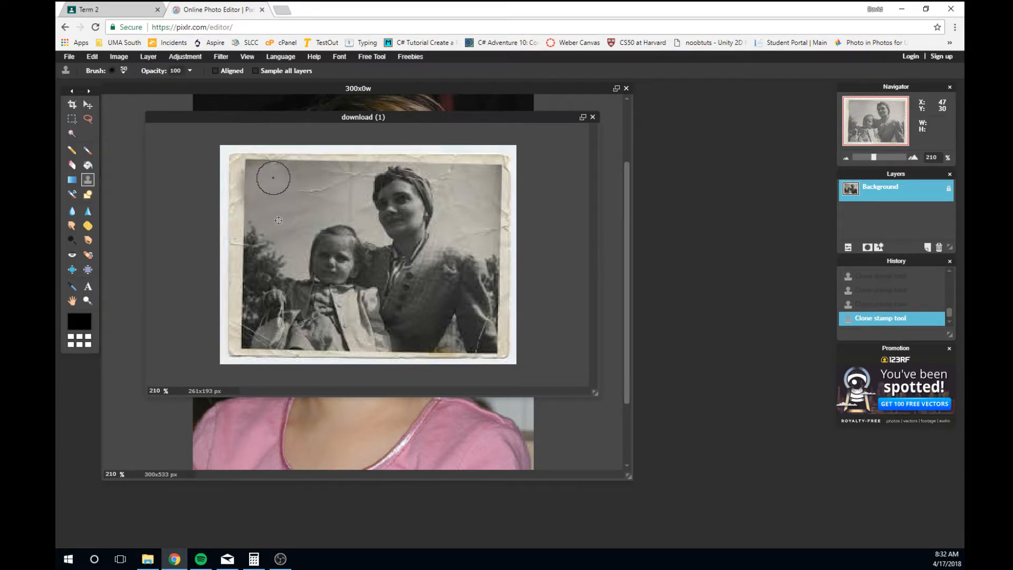
- Clone clean sky over the remaining crease above the little girl's head
click(298, 194)
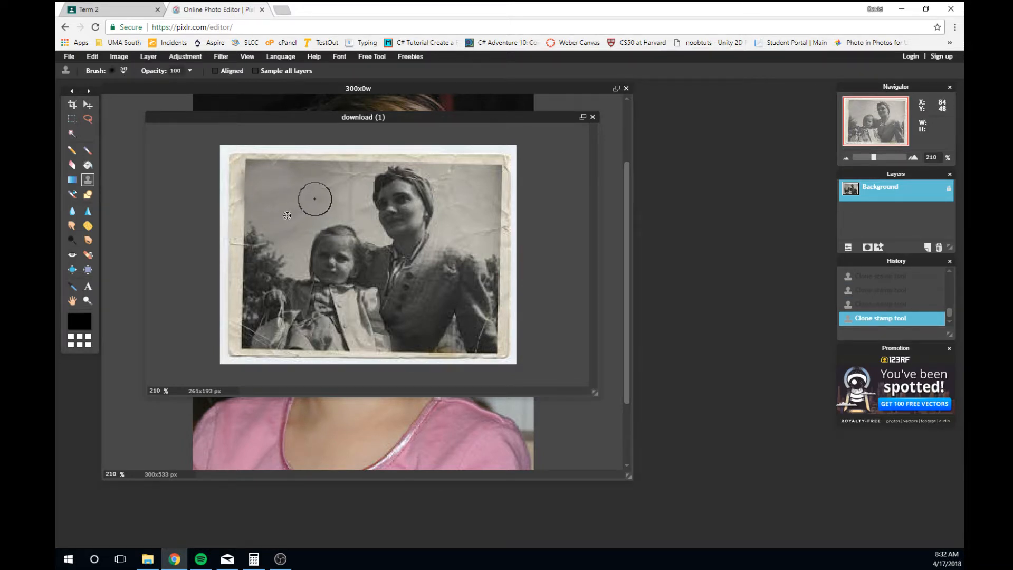
click(322, 191)
click(301, 188)
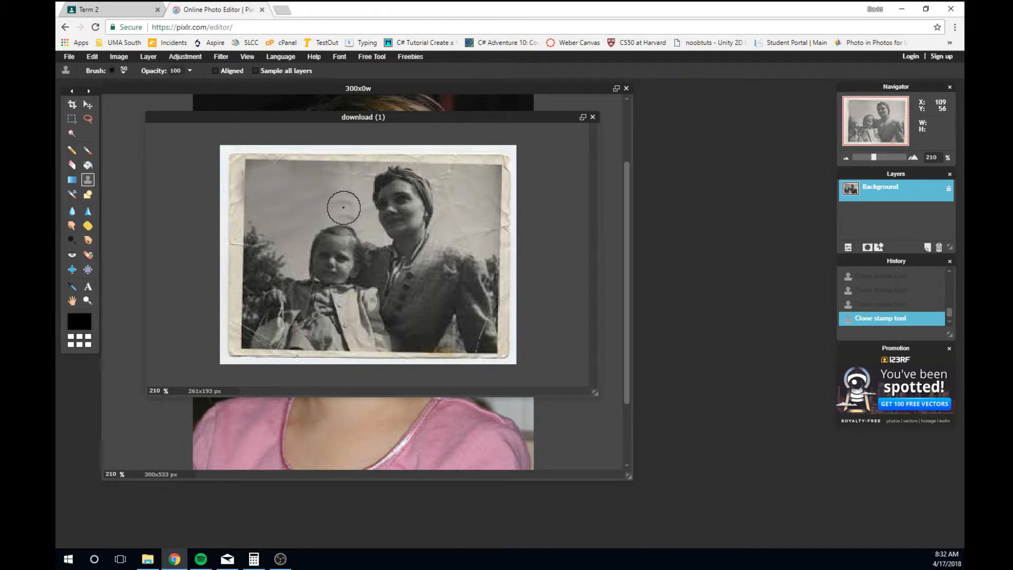
- Set the Clone stamp to the soft 15-pixel brush and clone over the crack and spots around the trees at the photo's left edge
click(122, 71)
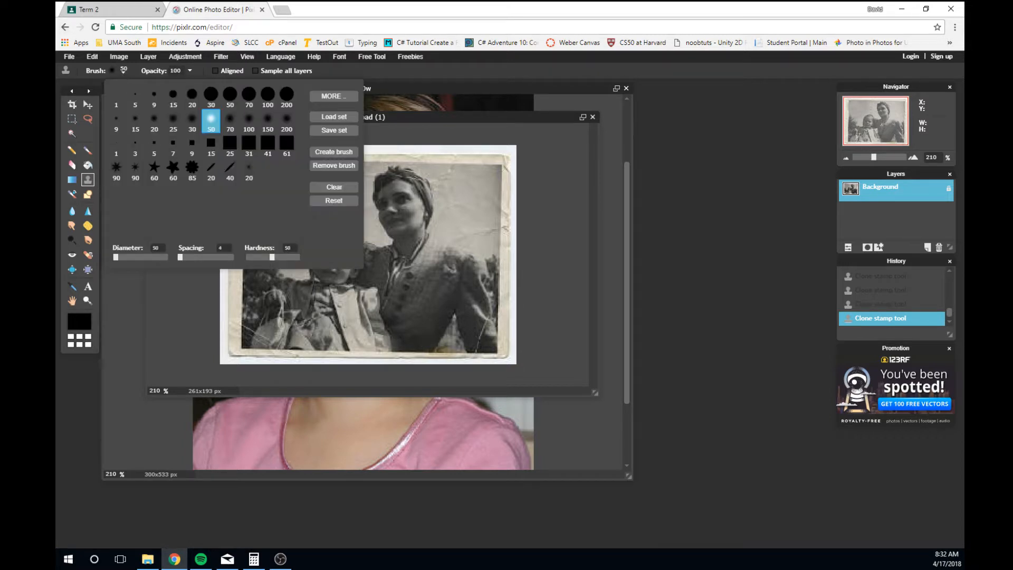
click(135, 123)
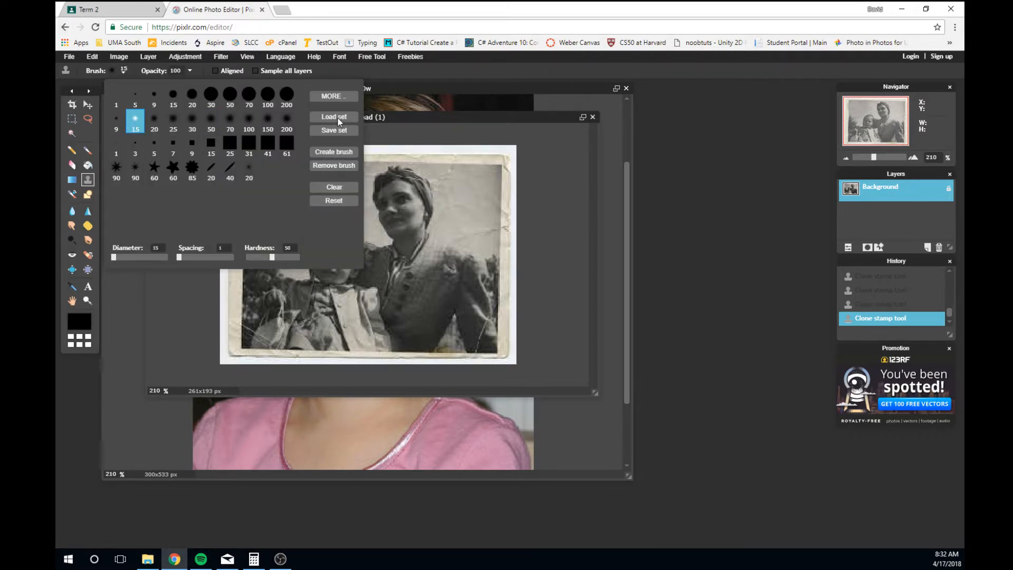
click(656, 206)
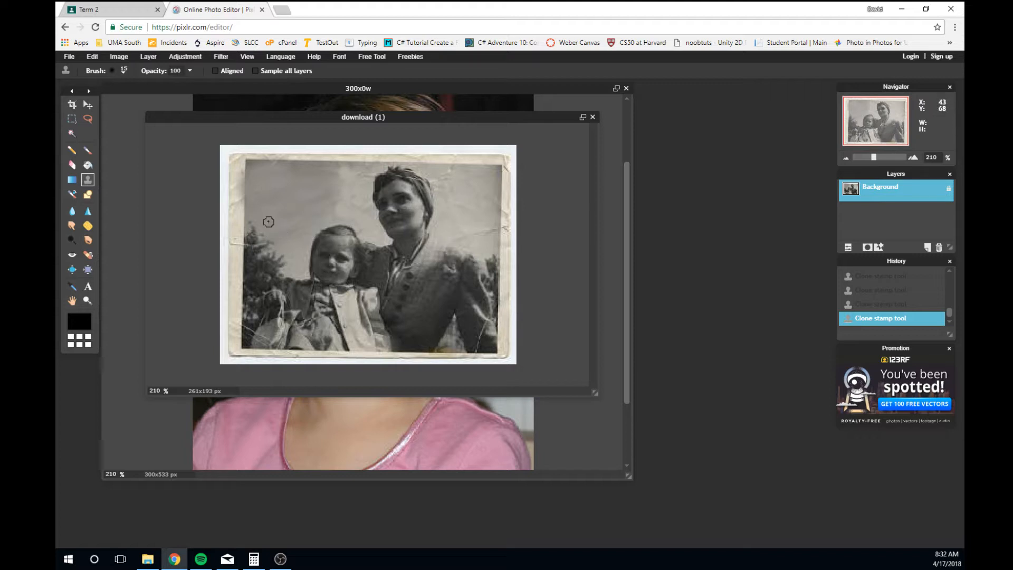
click(251, 227)
click(250, 237)
click(249, 243)
mouse_move(250, 242)
mouse_down()
mouse_move(250, 253)
mouse_move(248, 238)
mouse_move(256, 253)
mouse_move(274, 254)
mouse_up()
click(271, 236)
click(268, 248)
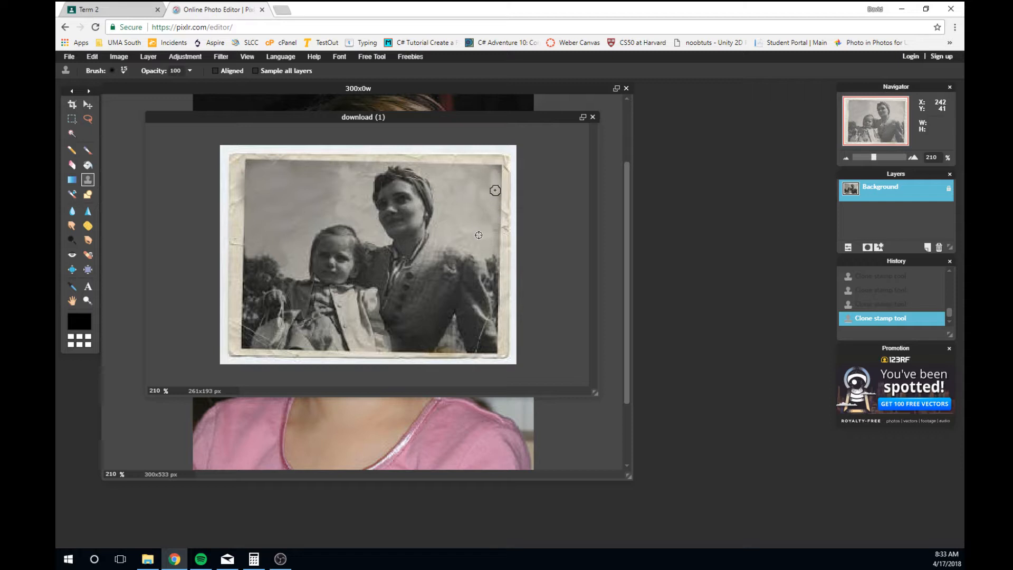
- Clone clean sky over the creases in the photo's upper-right corner, beside the woman's head
drag(491, 176, 482, 174)
click(473, 173)
click(478, 185)
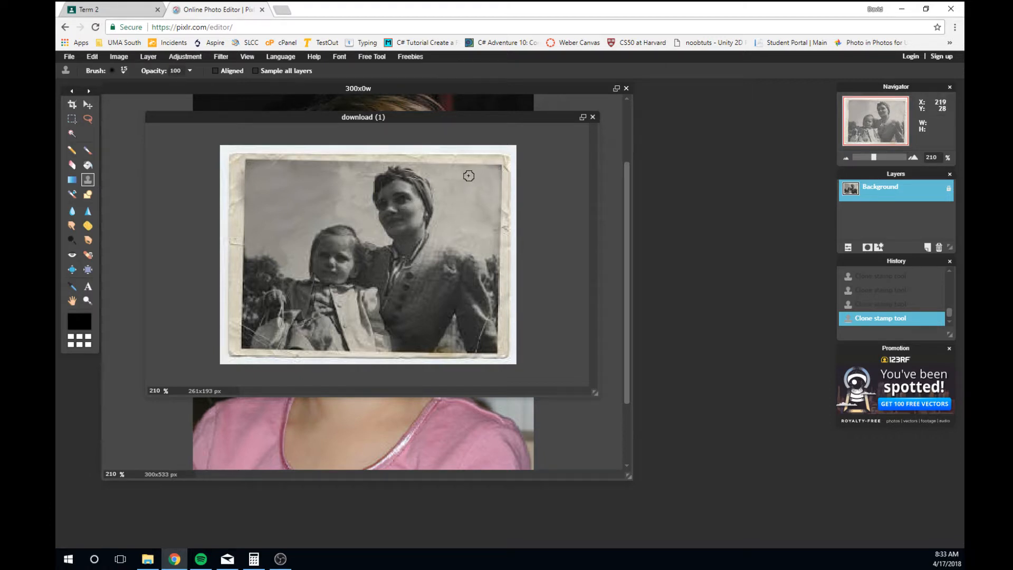
click(468, 177)
drag(450, 181, 452, 190)
click(454, 183)
click(464, 174)
- Clone sampled sky over the patchy area between the little girl's head and the photo's top edge
ctrl+click(300, 218)
drag(339, 174, 341, 199)
click(338, 189)
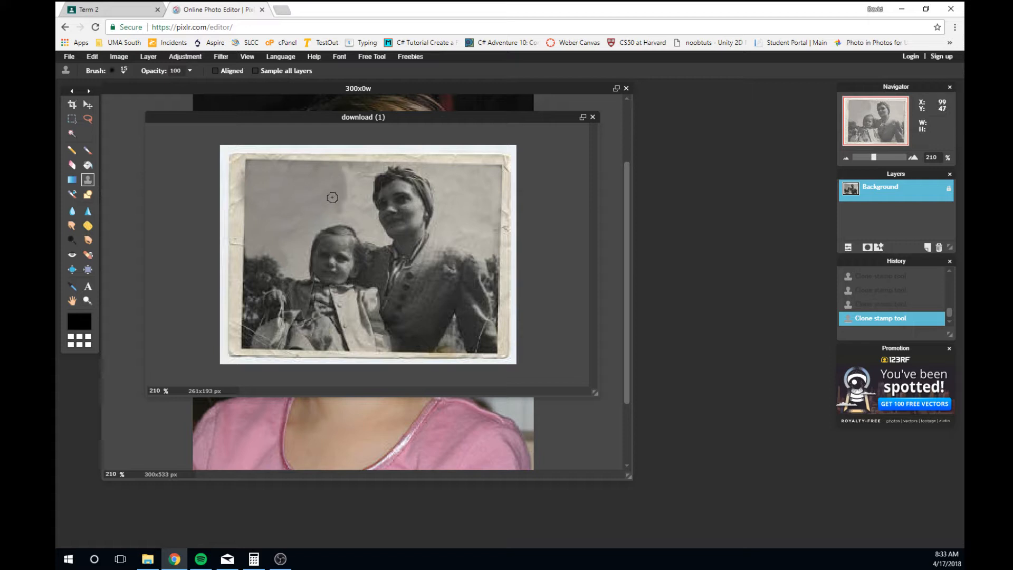
click(331, 186)
mouse_move(321, 173)
mouse_down()
mouse_move(275, 171)
mouse_move(293, 171)
mouse_up()
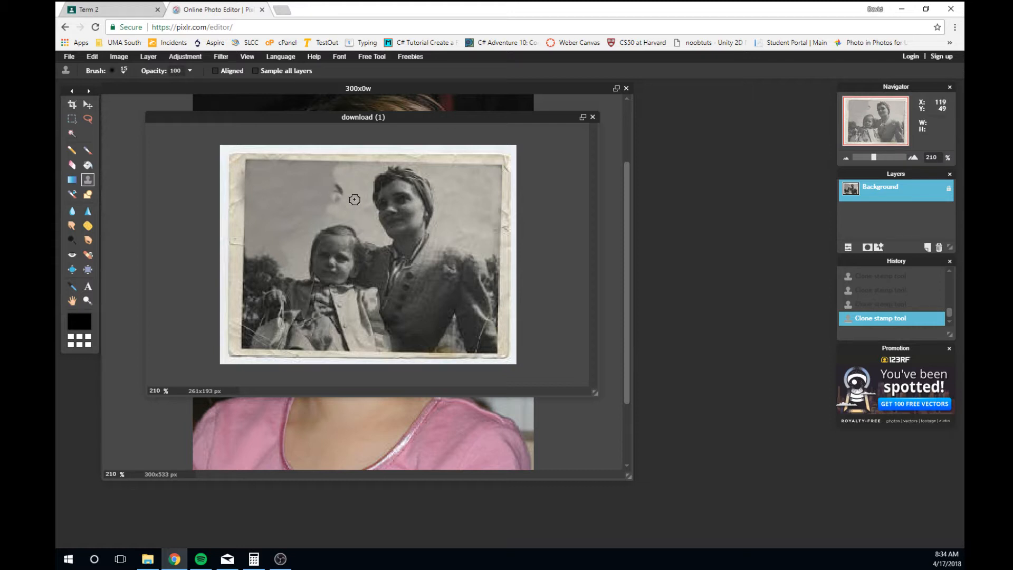
drag(346, 189, 327, 214)
- Remove the creases on the photo's right border and upper-right corner with the Spot heal tool
click(89, 256)
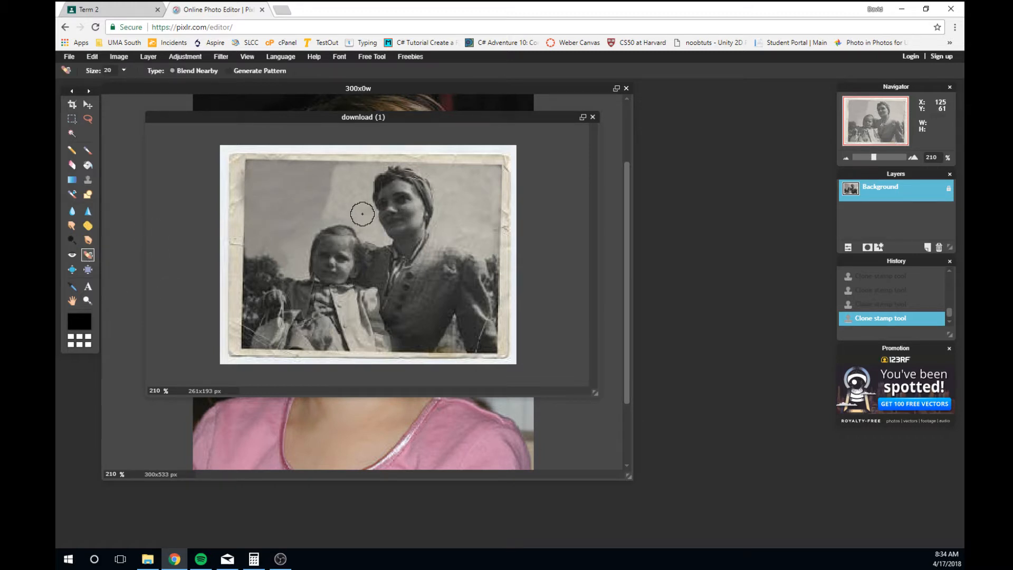
click(506, 223)
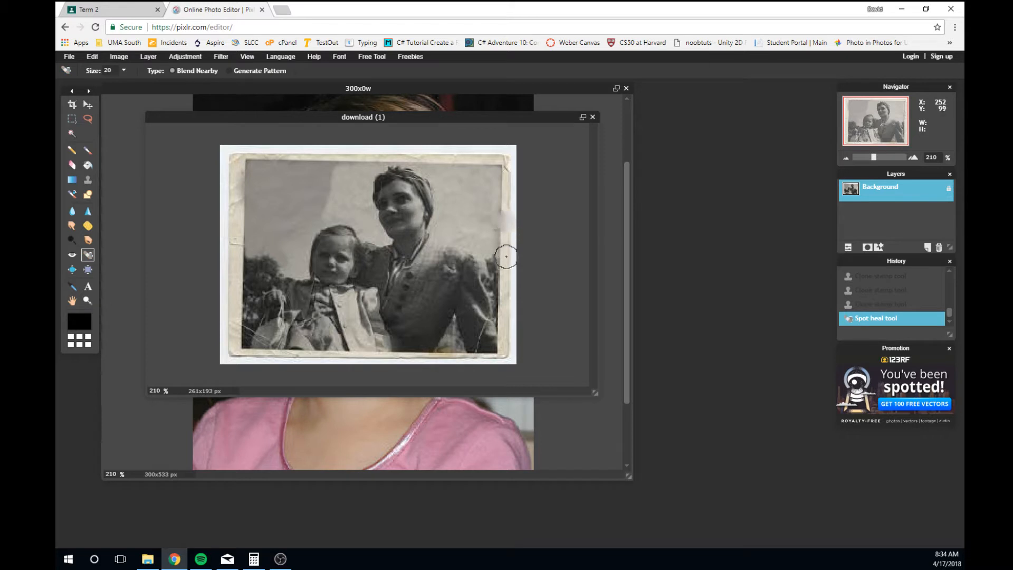
click(506, 205)
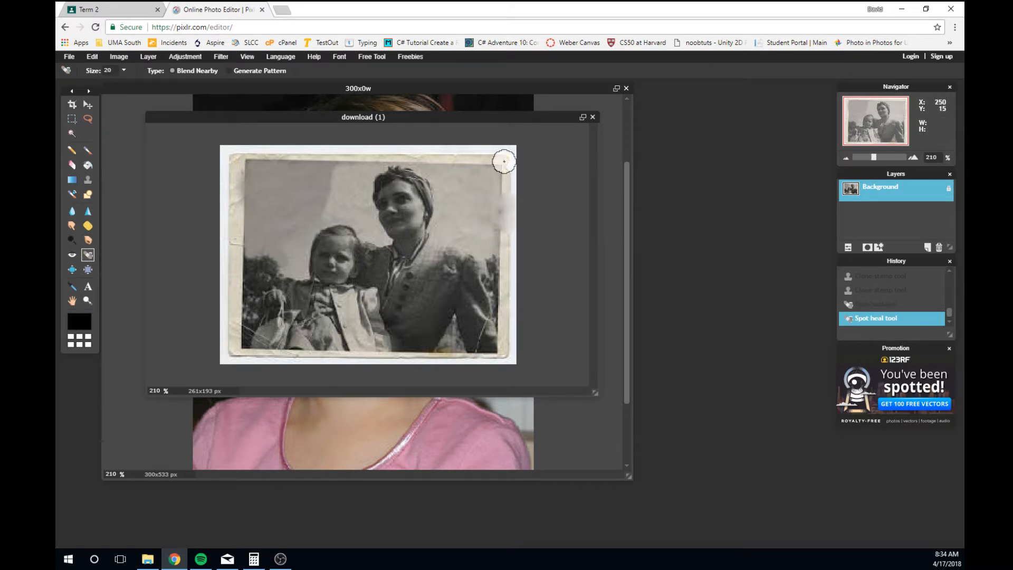
click(504, 161)
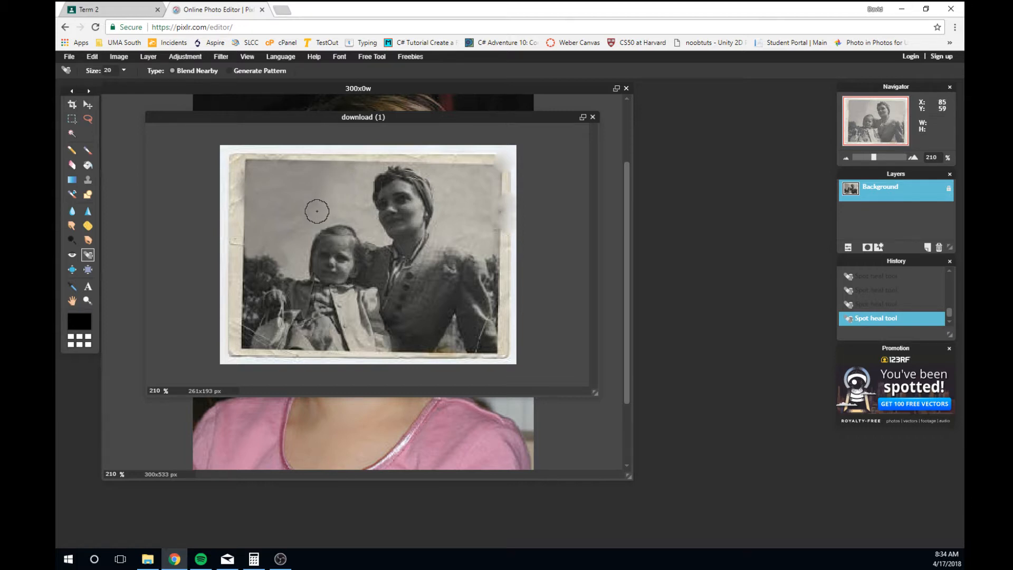
- Spot heal the uneven patches in the sky around the little girl's head and above the trees
click(299, 235)
mouse_move(284, 236)
mouse_down()
mouse_move(269, 193)
mouse_move(295, 260)
mouse_move(302, 221)
mouse_move(323, 205)
mouse_move(351, 204)
mouse_move(353, 178)
mouse_move(363, 209)
mouse_up()
click(290, 247)
click(294, 259)
click(296, 247)
click(352, 179)
click(351, 186)
- Darken several patches of the sky with the Burn tool
click(83, 242)
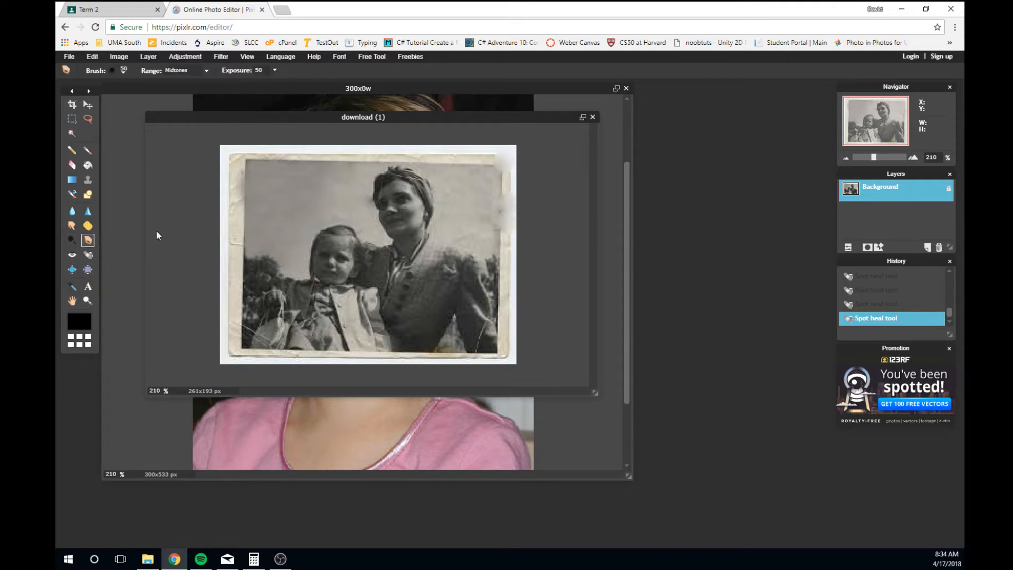
click(298, 201)
click(320, 201)
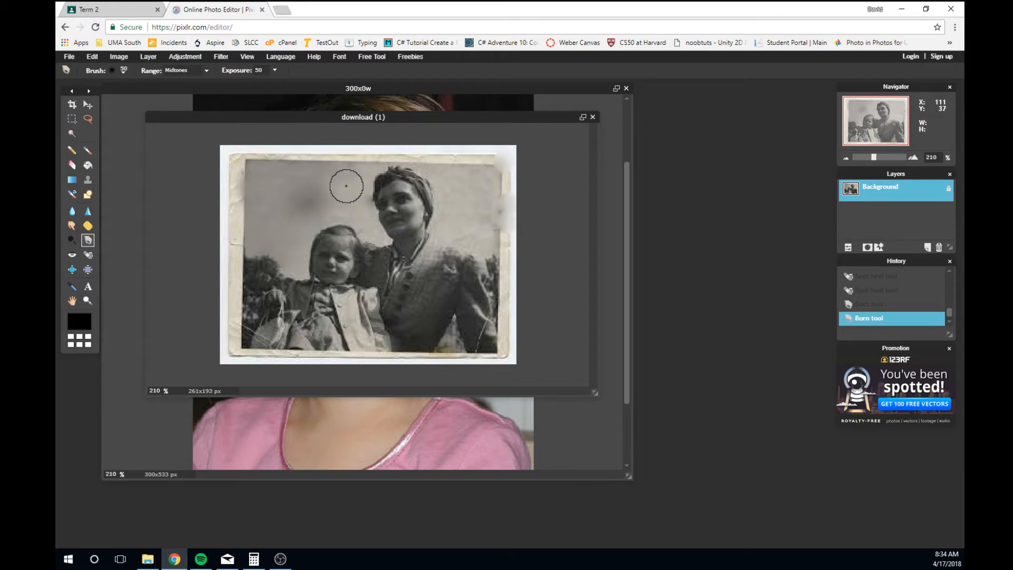
click(337, 193)
click(276, 186)
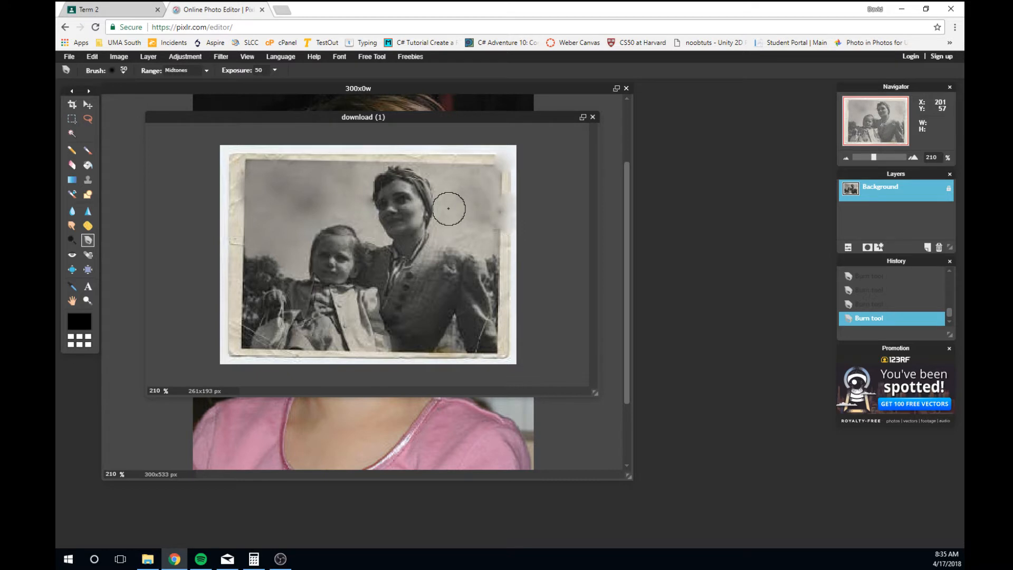
- Saturate the sky above the little girl with the Sponge tool in Saturate mode
click(87, 226)
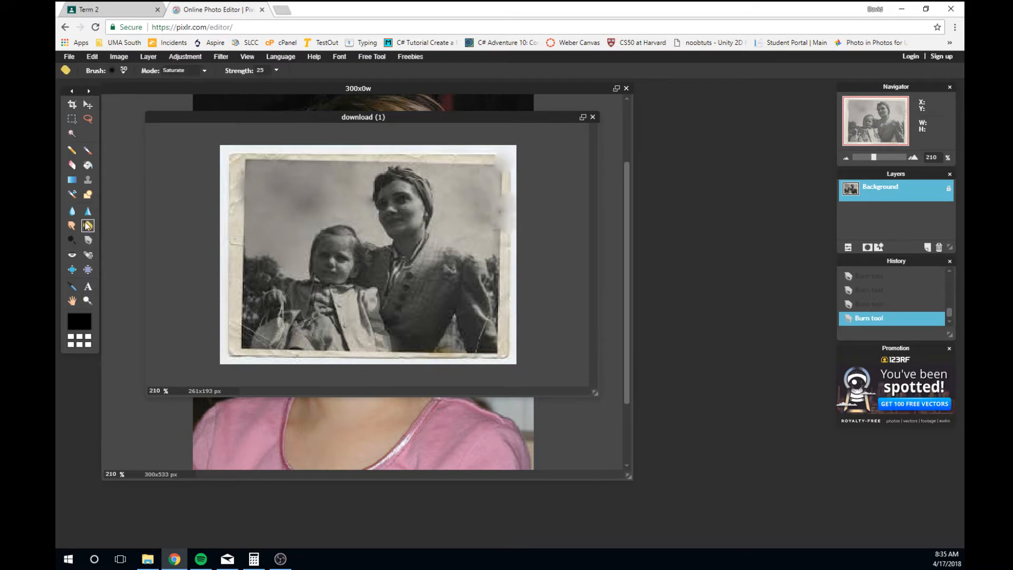
mouse_move(305, 189)
mouse_down()
mouse_move(267, 207)
mouse_move(288, 201)
mouse_up()
mouse_move(288, 201)
mouse_down()
mouse_move(271, 184)
mouse_move(263, 233)
mouse_move(289, 238)
mouse_move(295, 212)
mouse_move(319, 197)
mouse_move(293, 200)
mouse_move(347, 194)
mouse_move(295, 179)
mouse_move(311, 182)
mouse_move(263, 184)
mouse_move(291, 206)
mouse_move(336, 190)
mouse_up()
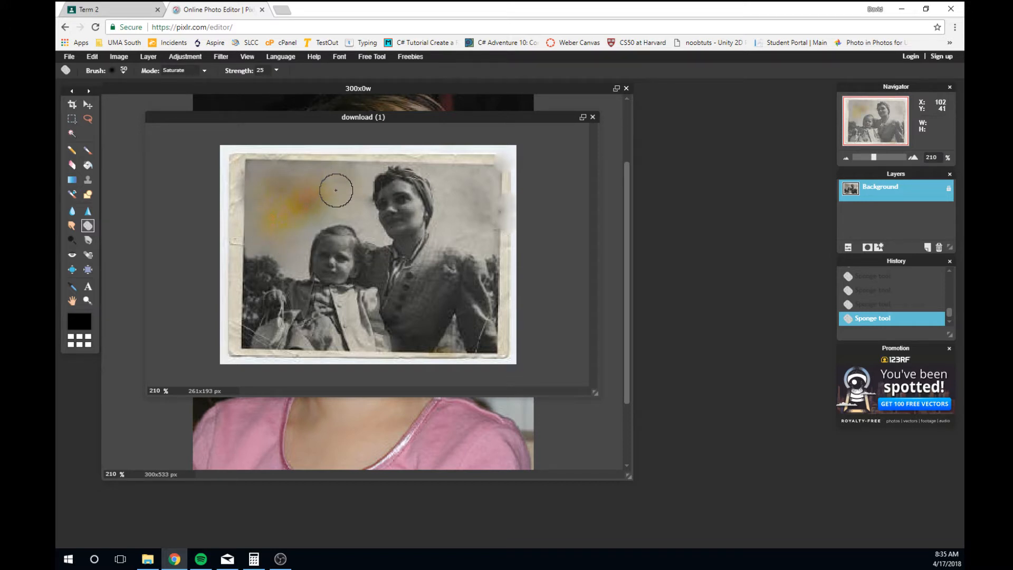
- Undo all the Sponge tool strokes, returning the photo's history to the last Burn tool entry
key(ctrl+z)
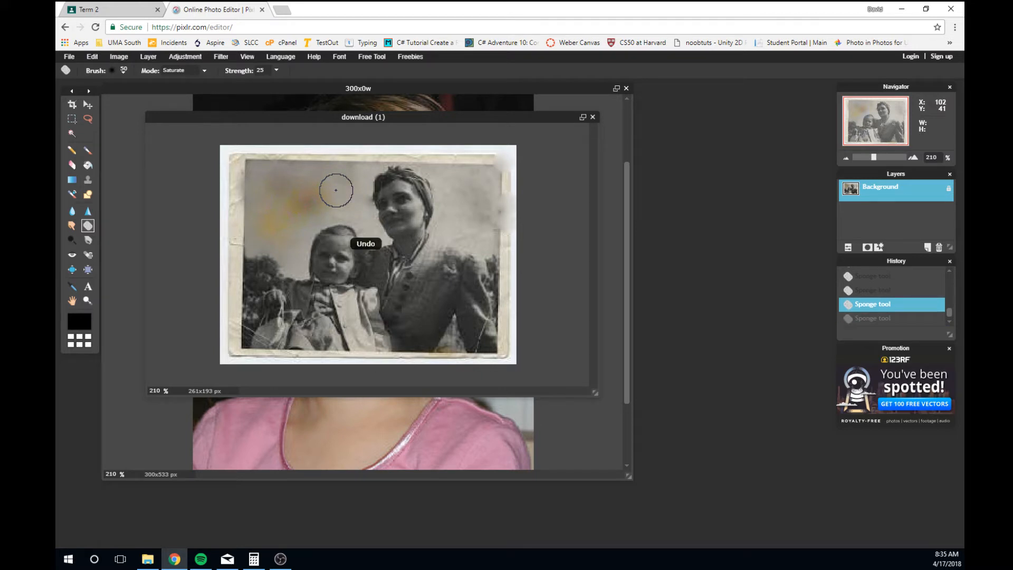
key(ctrl+z)
key(ctrl+z)
key(ctrl+z)
key(ctrl+z)
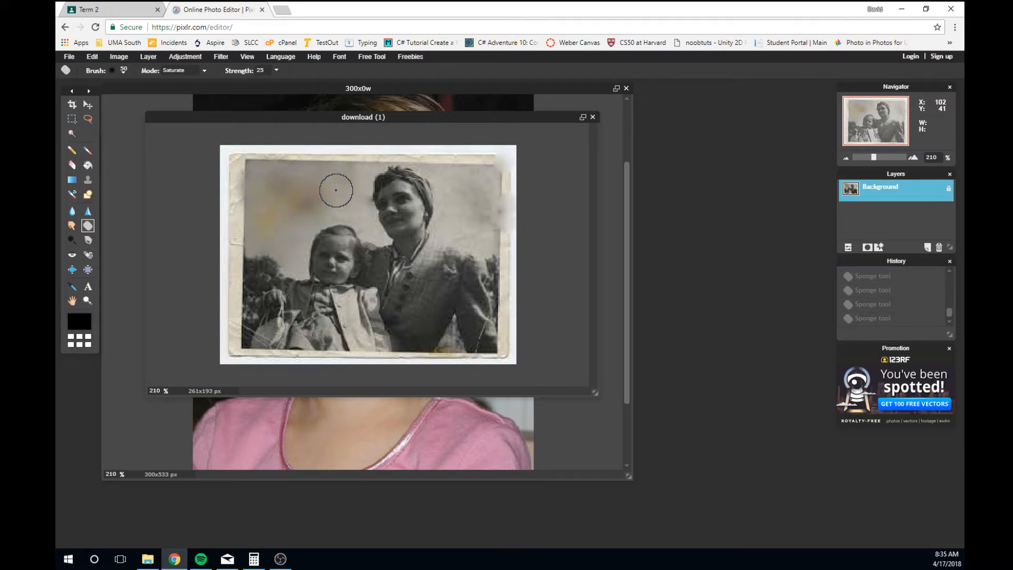
click(874, 296)
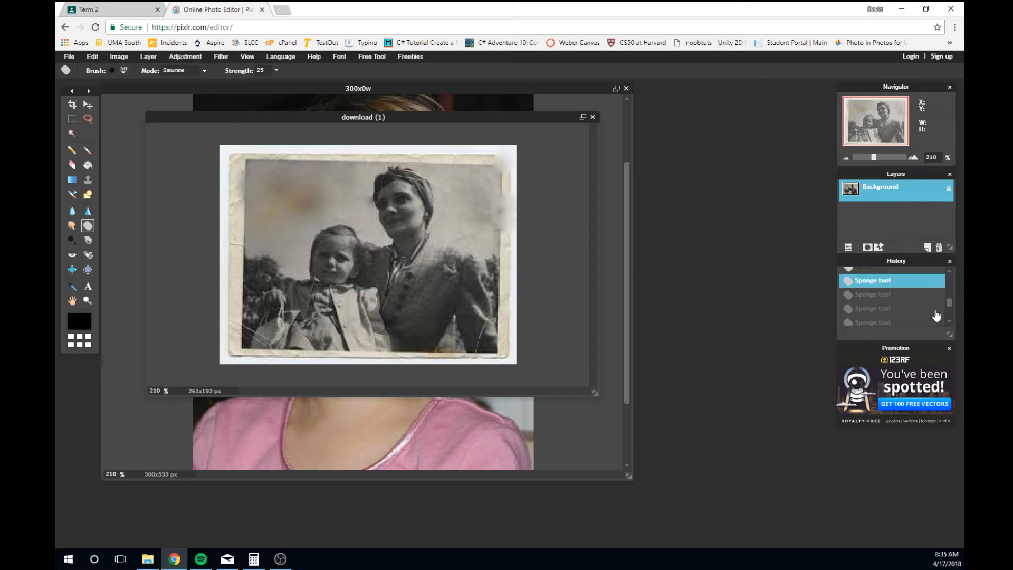
scroll(896, 304, up, 1)
scroll(882, 312, up, 2)
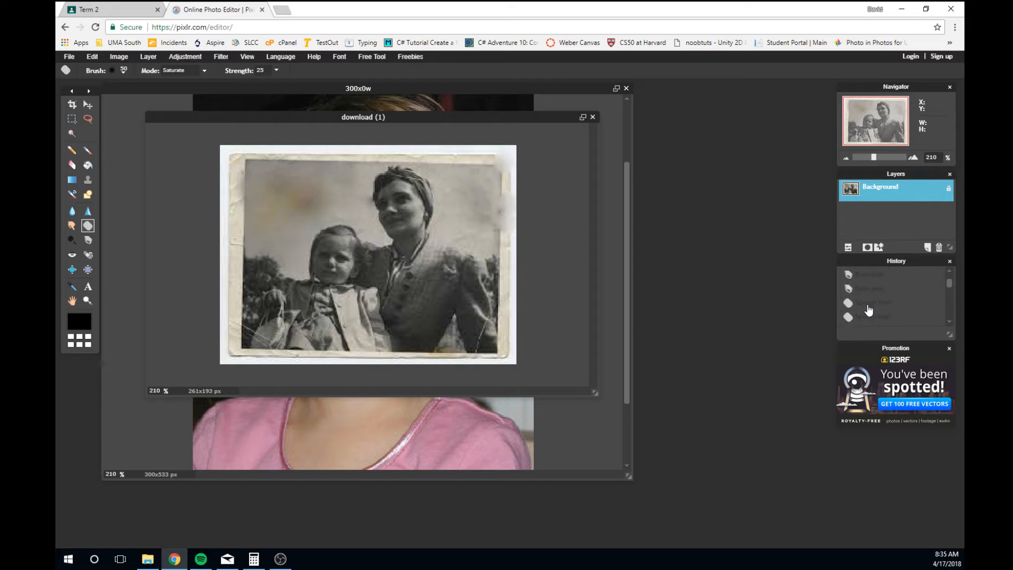
click(876, 292)
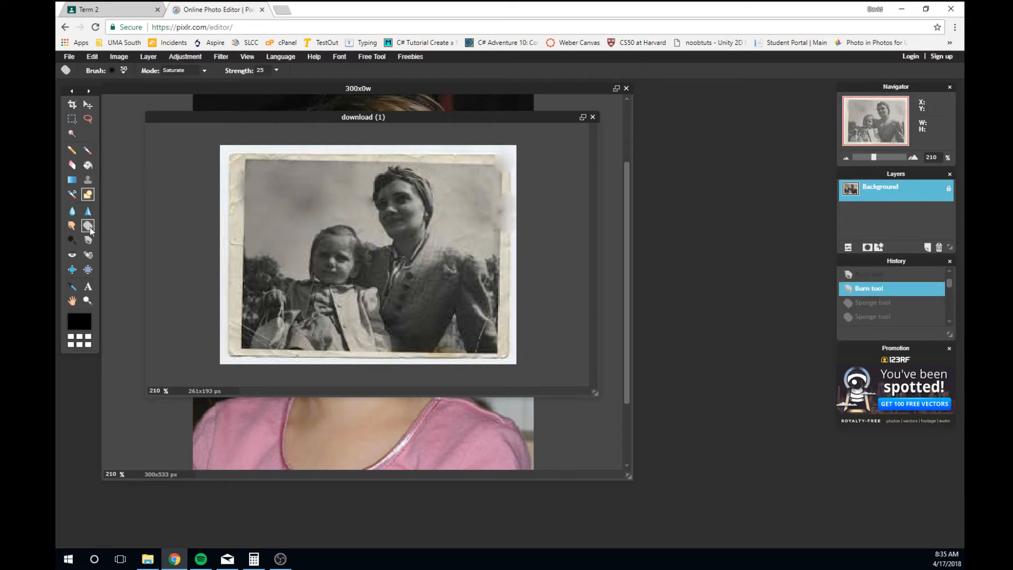
- Lighten the darkened sky patches on both sides of the woman's head with the Dodge tool
click(72, 241)
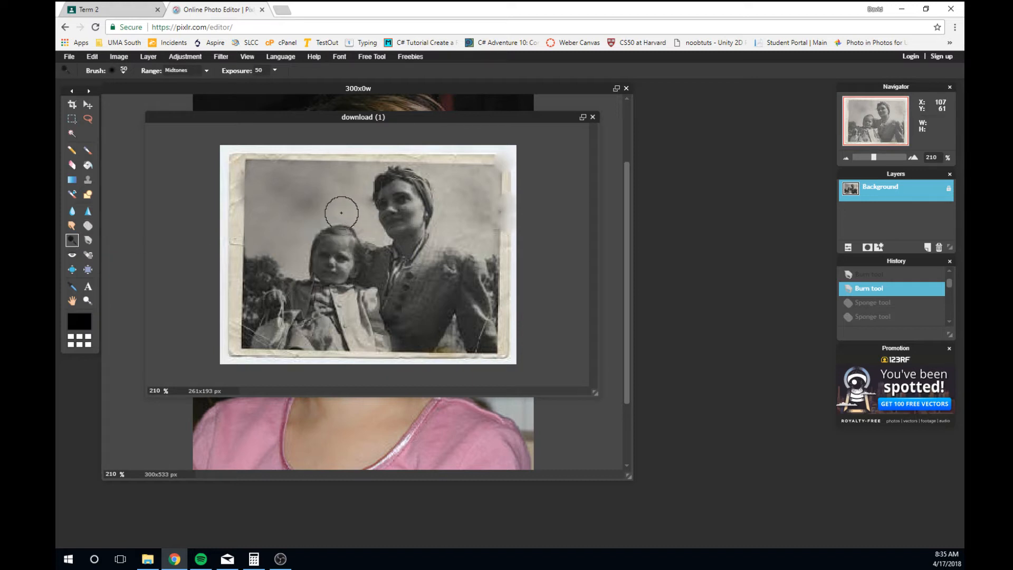
mouse_move(339, 206)
mouse_down()
mouse_move(315, 215)
mouse_move(322, 204)
mouse_move(322, 235)
mouse_move(350, 242)
mouse_move(337, 231)
mouse_move(294, 243)
mouse_move(308, 214)
mouse_move(342, 194)
mouse_move(322, 192)
mouse_move(284, 220)
mouse_move(285, 206)
mouse_move(316, 187)
mouse_move(279, 193)
mouse_move(269, 225)
mouse_move(279, 215)
mouse_move(269, 181)
mouse_move(351, 204)
mouse_move(315, 222)
mouse_up()
mouse_move(504, 206)
mouse_down()
mouse_move(486, 197)
mouse_move(489, 227)
mouse_move(482, 200)
mouse_up()
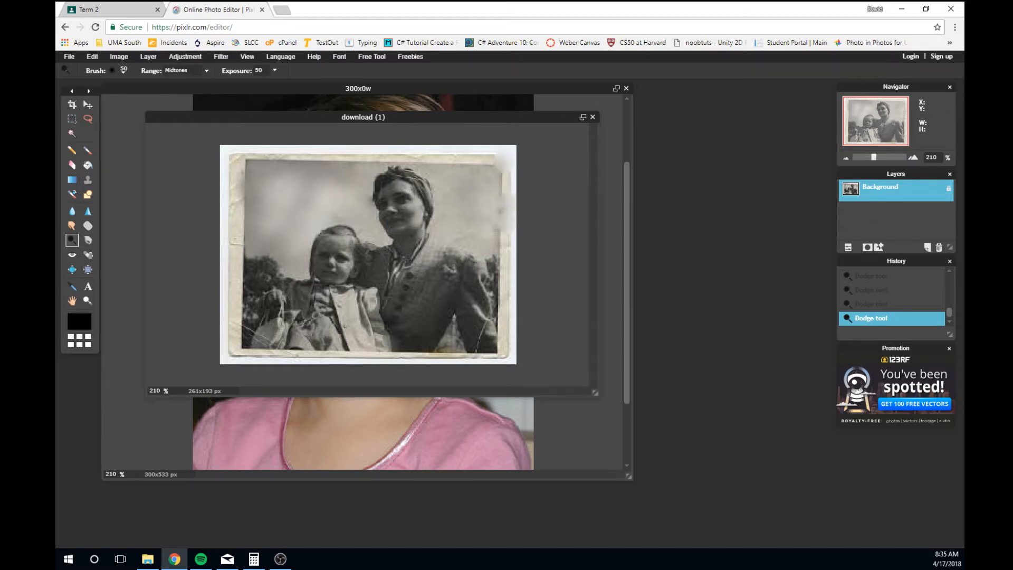
- Shrink the little girl with the Pinch tool and enlarge the woman's face with the Bloat tool
click(88, 269)
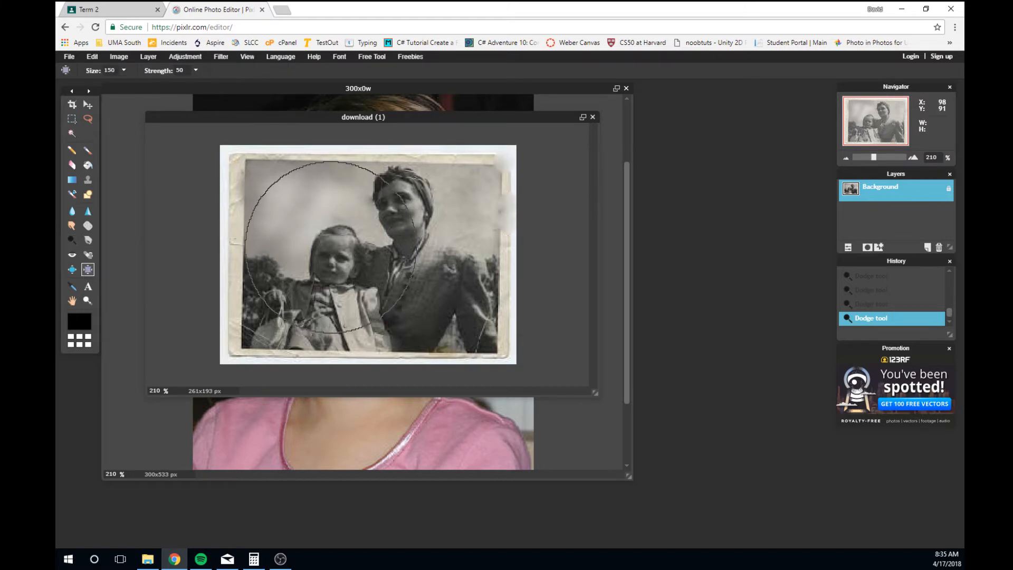
click(325, 268)
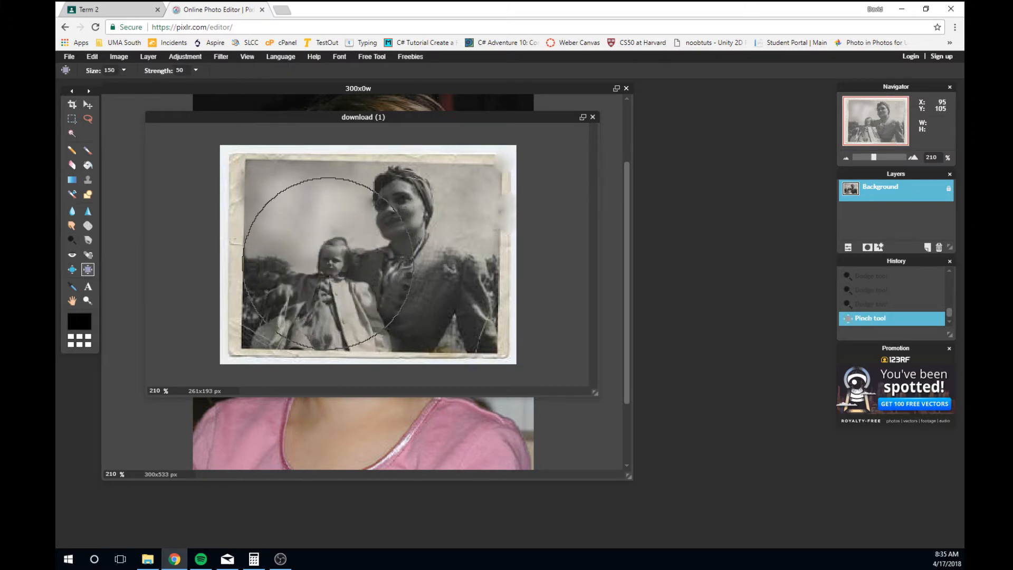
click(72, 269)
click(403, 211)
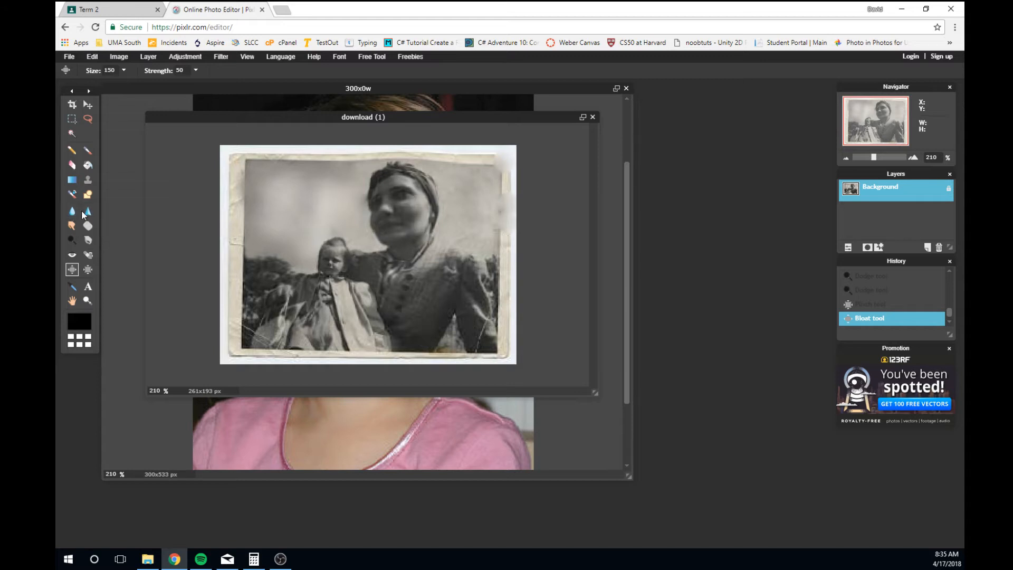
- Sharpen the little girl's face and the woman's face with the Sharpen tool
click(87, 213)
mouse_move(312, 211)
mouse_down()
mouse_move(308, 228)
mouse_move(333, 251)
mouse_move(330, 262)
mouse_up()
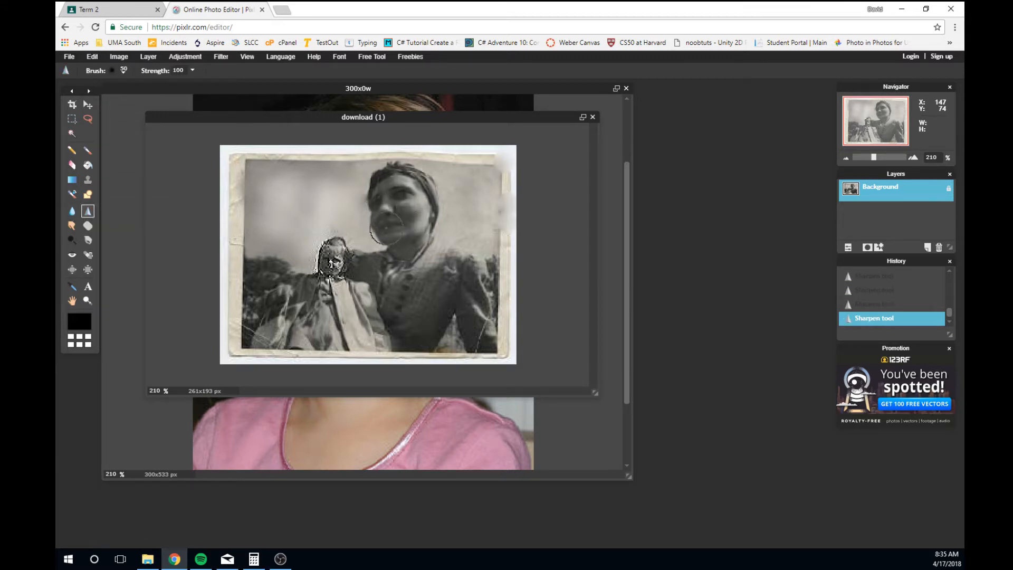
mouse_move(408, 222)
mouse_down()
mouse_move(403, 194)
mouse_move(430, 238)
mouse_up()
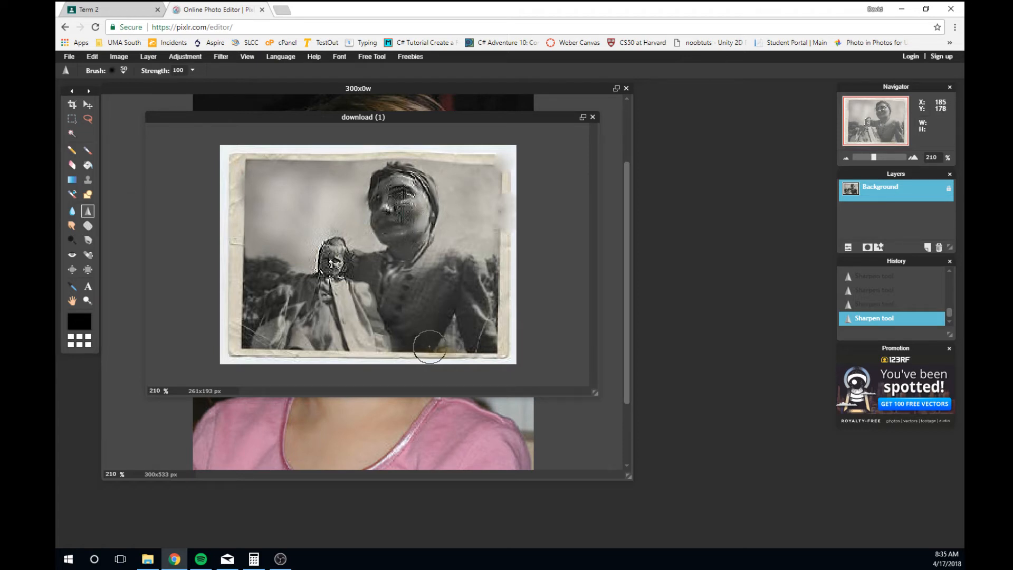
- Revert the photo's history to the Bloat tool entry, discarding the sharpening on both faces
scroll(898, 304, up, 1)
scroll(898, 304, up, 5)
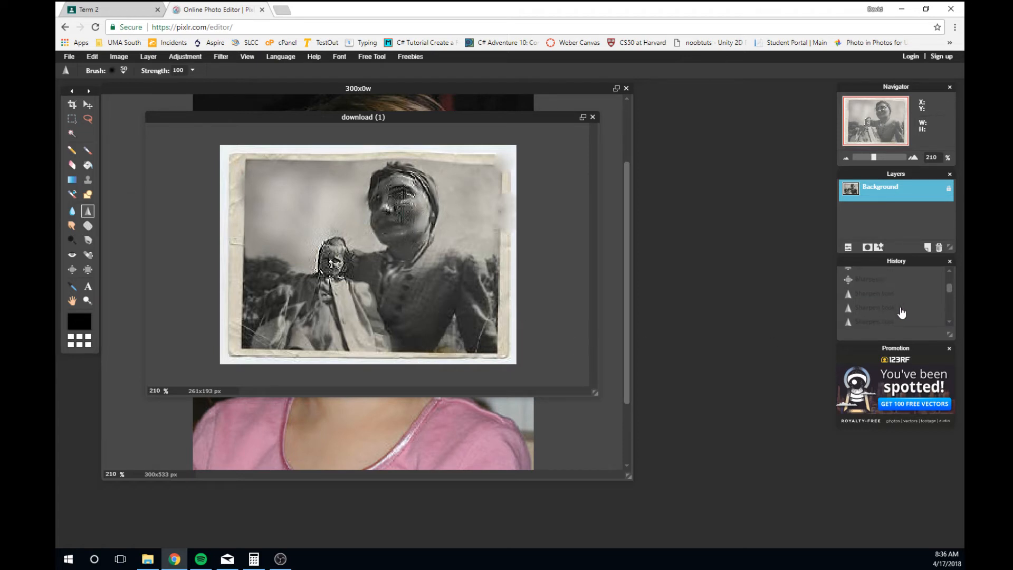
click(875, 309)
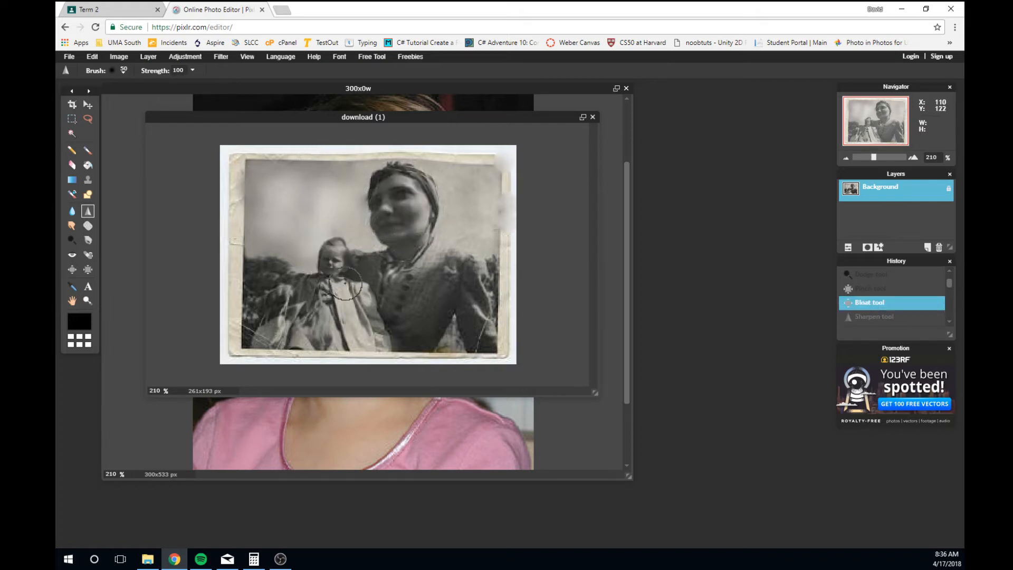
- Sharpen the girl's clothing and the woman's jacket, and revert the history to an earlier Sharpen stroke that leaves the jacket unsharpened
drag(320, 309, 336, 269)
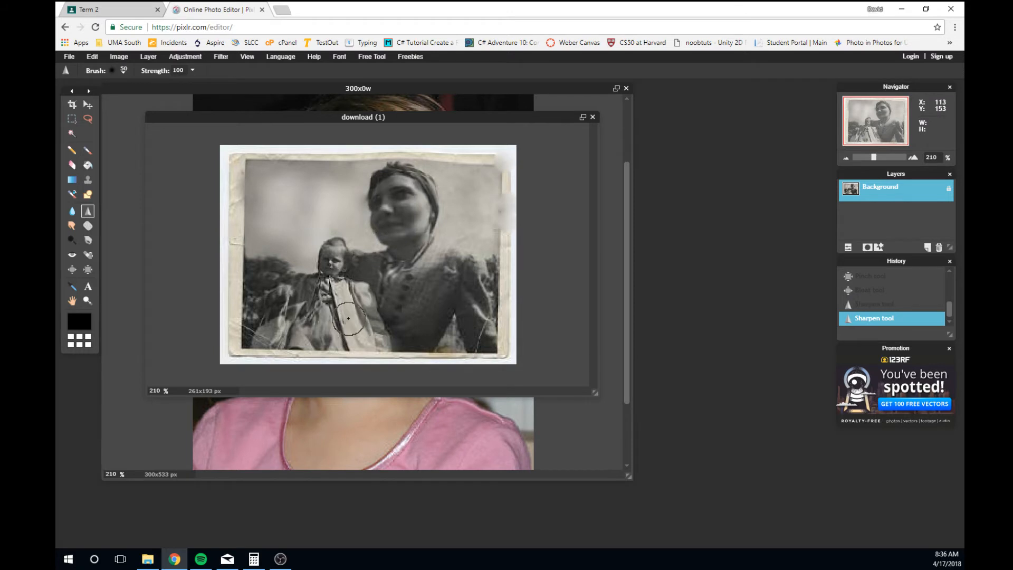
mouse_move(349, 318)
mouse_down()
mouse_move(341, 278)
mouse_move(280, 304)
mouse_move(278, 335)
mouse_move(362, 338)
mouse_move(350, 308)
mouse_move(354, 300)
mouse_move(377, 316)
mouse_move(381, 269)
mouse_move(420, 283)
mouse_move(395, 306)
mouse_move(444, 300)
mouse_move(433, 288)
mouse_move(437, 260)
mouse_move(400, 230)
mouse_up()
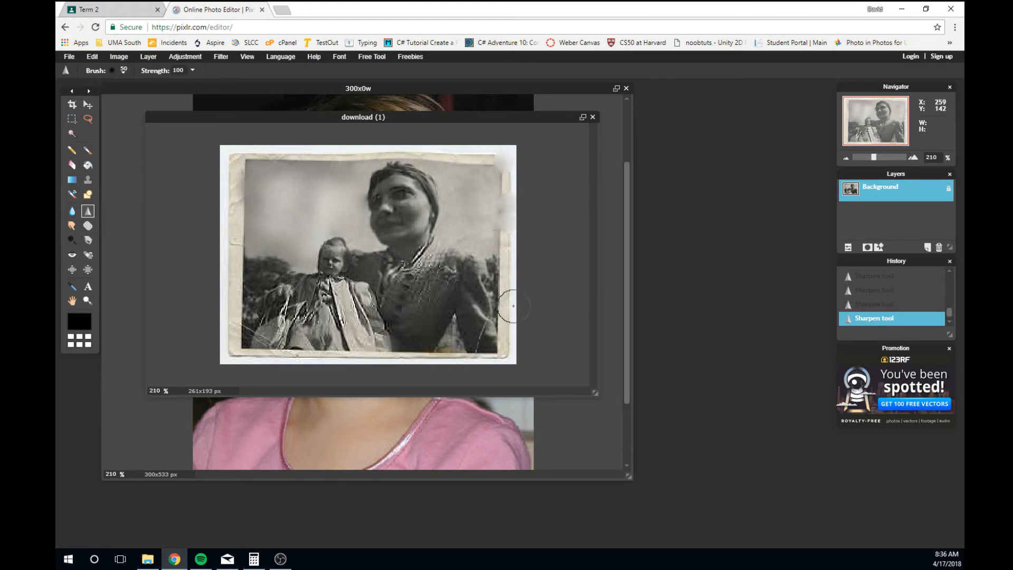
key(ctrl+z)
key(ctrl+z)
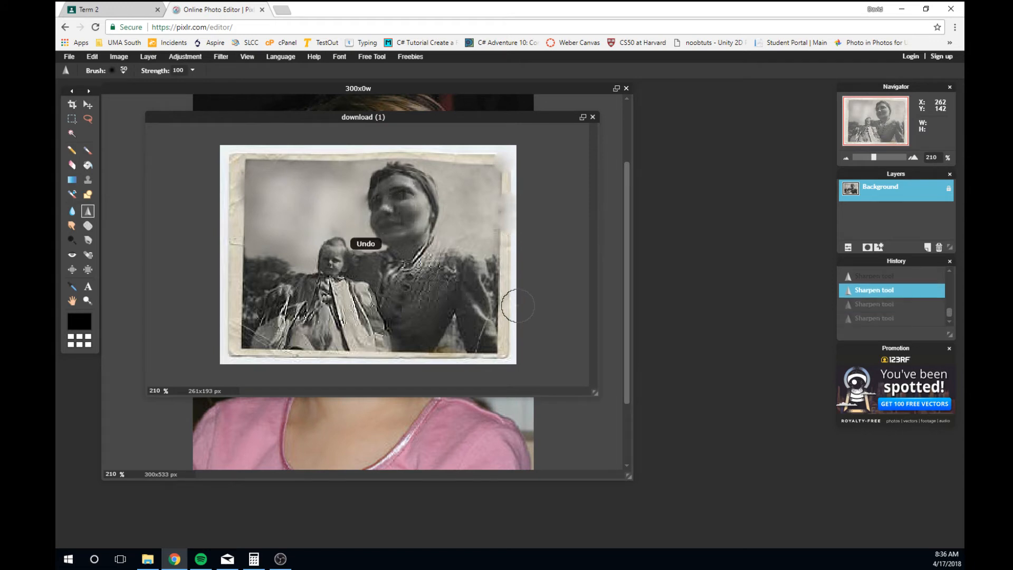
scroll(897, 310, up, 10)
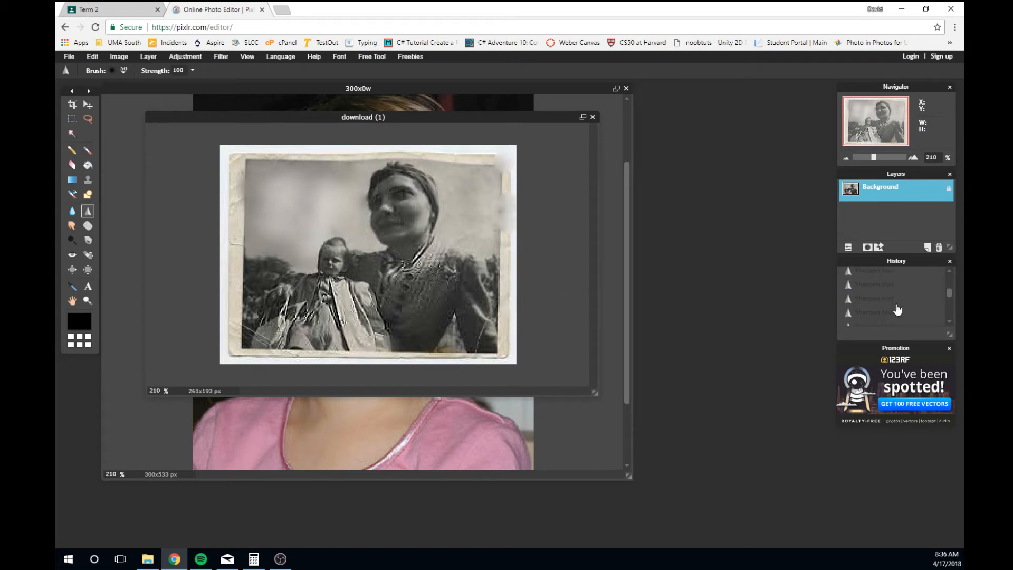
click(885, 283)
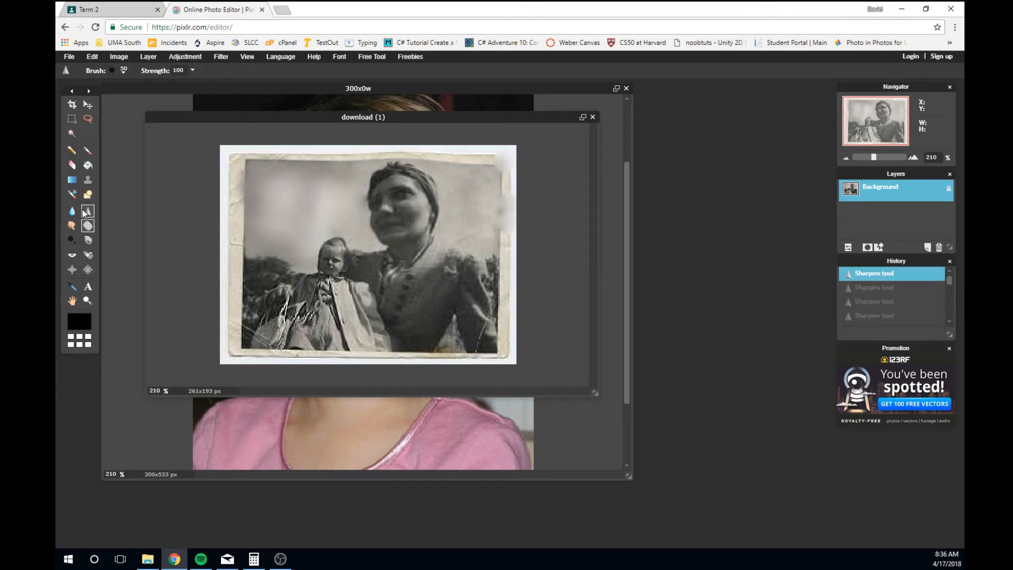
- Soften the little girl's face, the woman's upper clothing and the woman's face with the Blur tool at strength 100
click(72, 211)
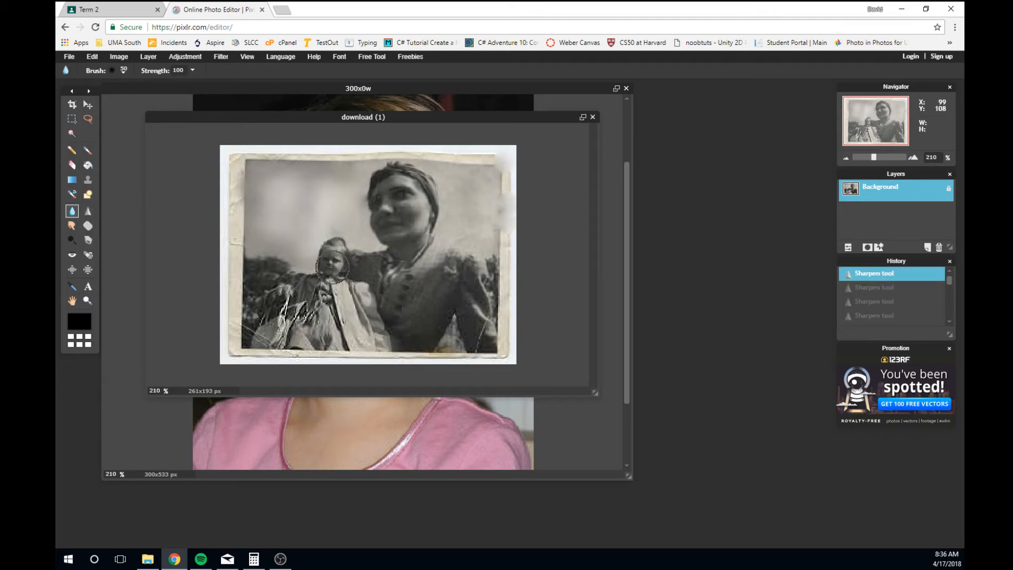
click(333, 273)
click(336, 257)
click(362, 282)
click(400, 286)
click(425, 251)
click(426, 214)
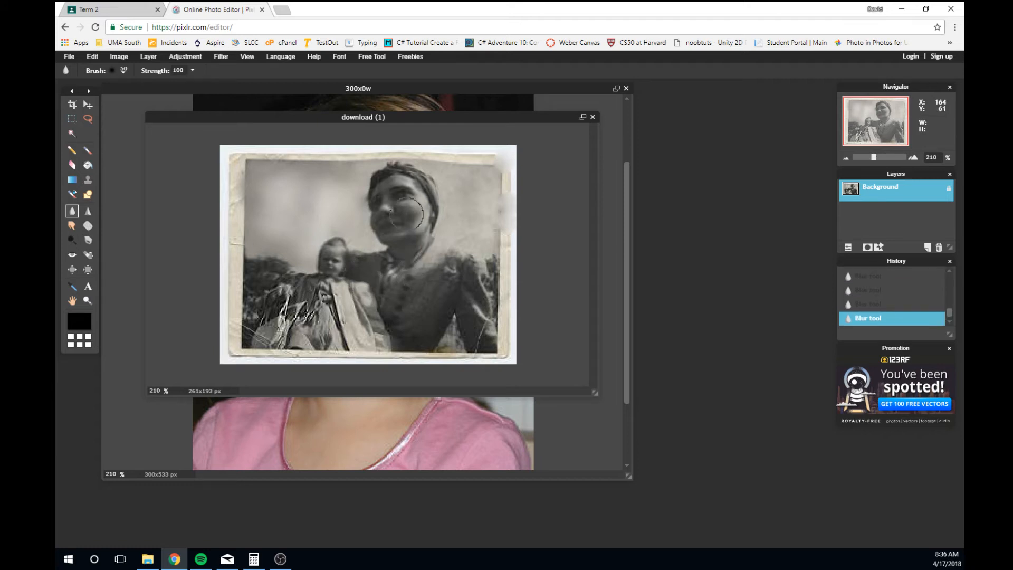
click(419, 200)
click(381, 201)
click(386, 192)
click(398, 191)
click(408, 197)
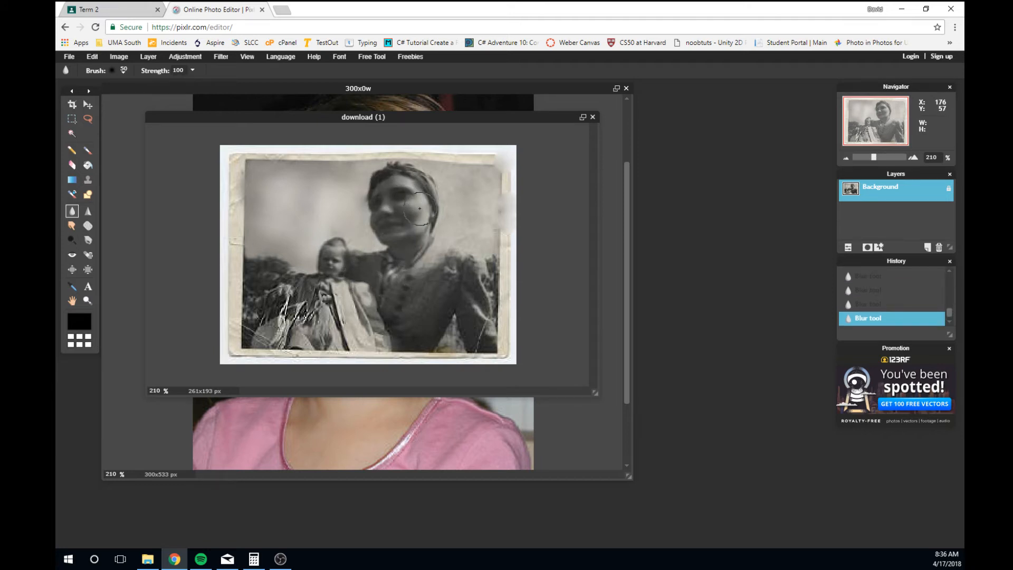
- Move the download (1) photo aside and close it without saving
drag(403, 118, 495, 186)
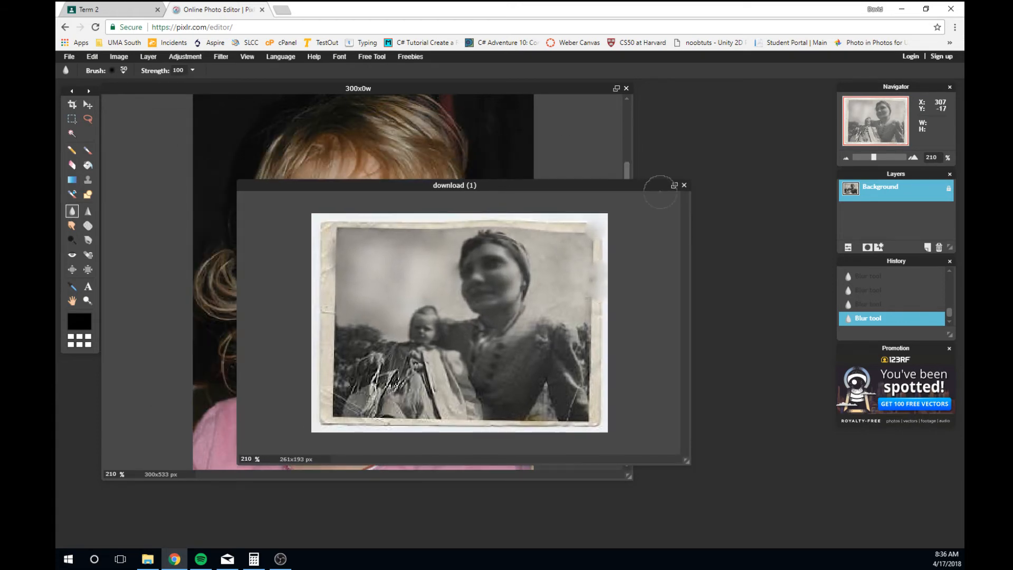
click(684, 185)
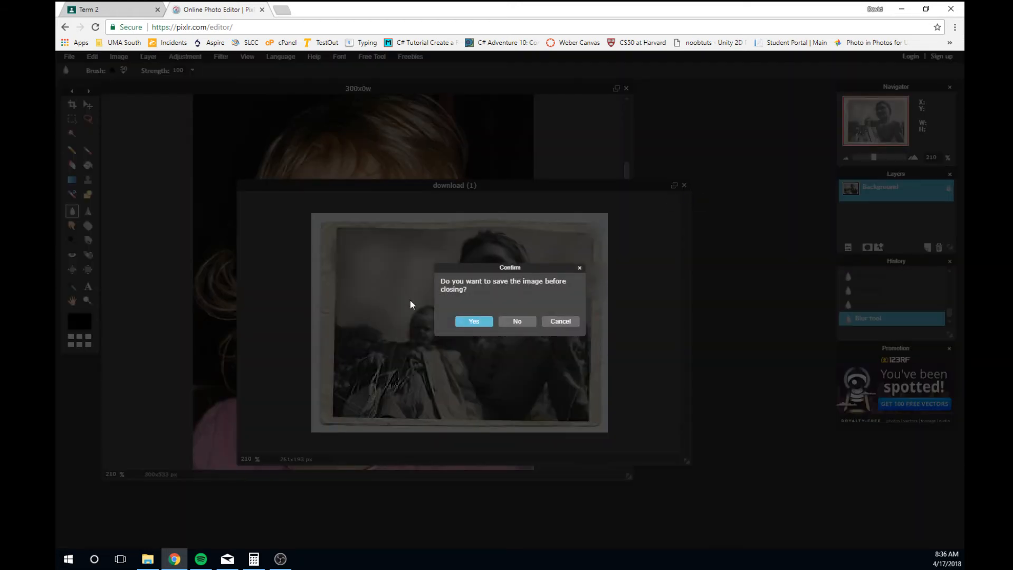
click(514, 321)
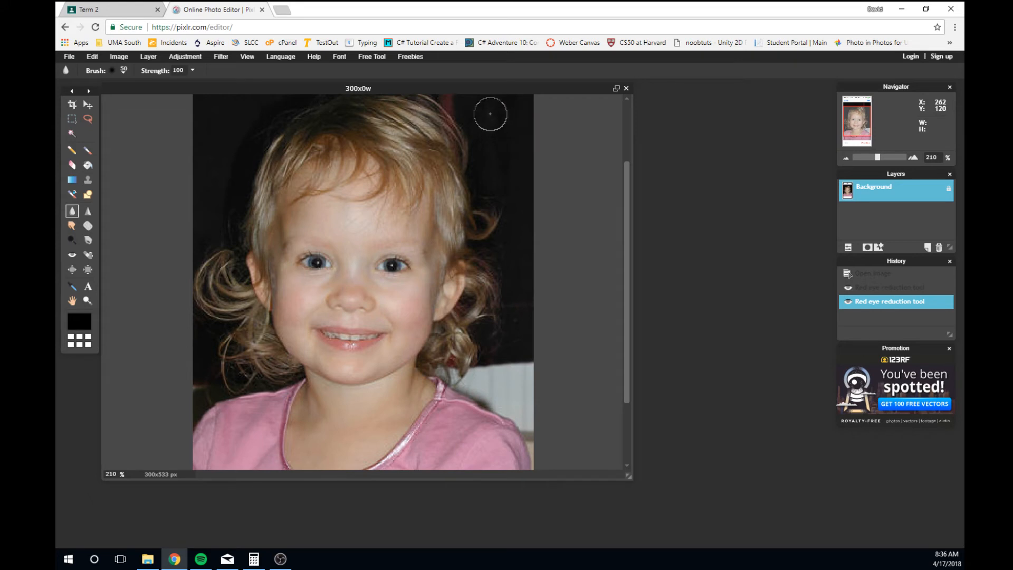
- Blur the dark background beside the girl's hair in the 300x0w photo, and close the photo without saving
drag(493, 118, 511, 144)
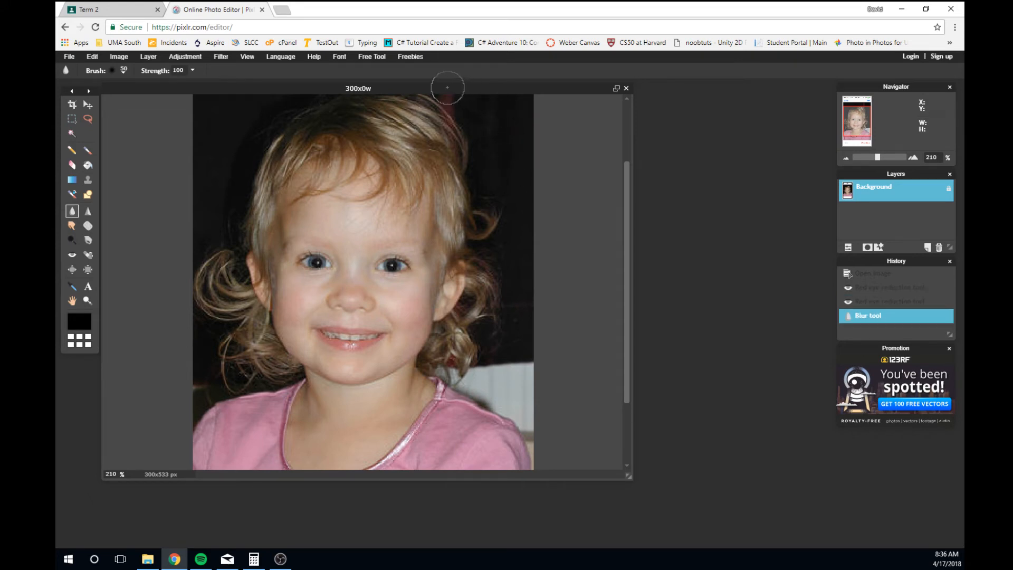
mouse_move(473, 102)
mouse_down()
mouse_move(502, 145)
mouse_move(493, 142)
mouse_up()
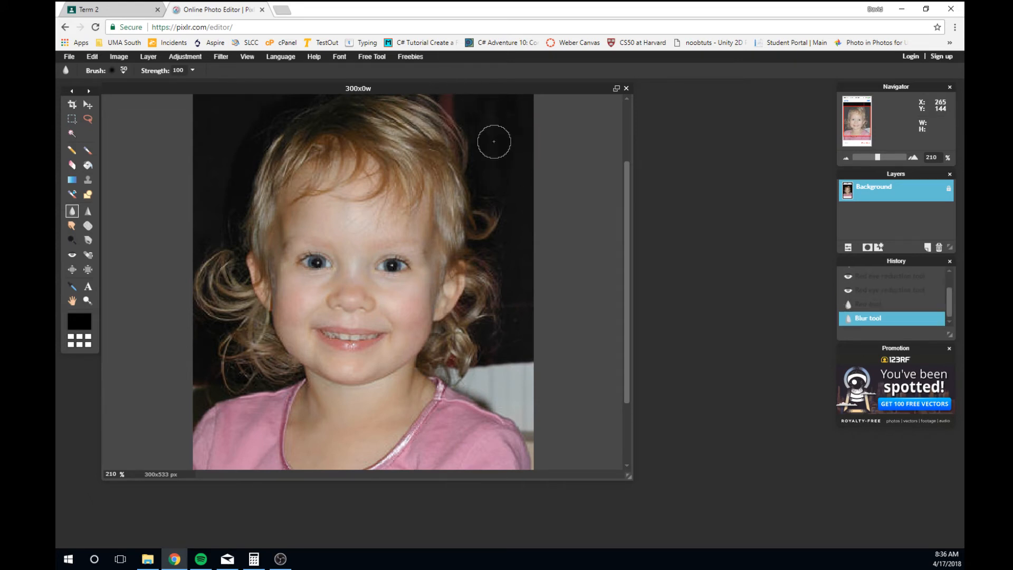
mouse_move(499, 182)
mouse_down()
mouse_move(523, 297)
mouse_move(521, 398)
mouse_up()
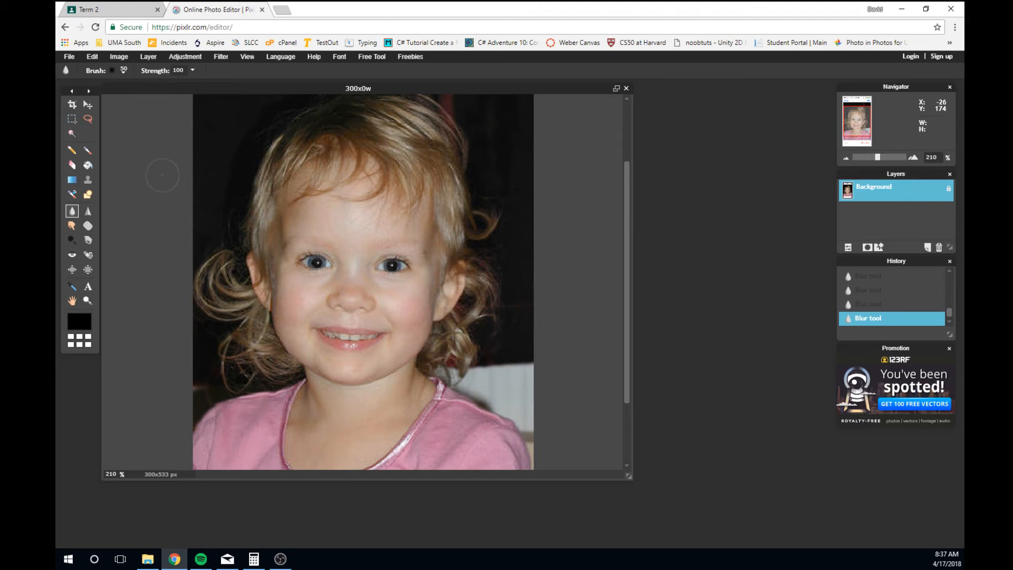
click(626, 89)
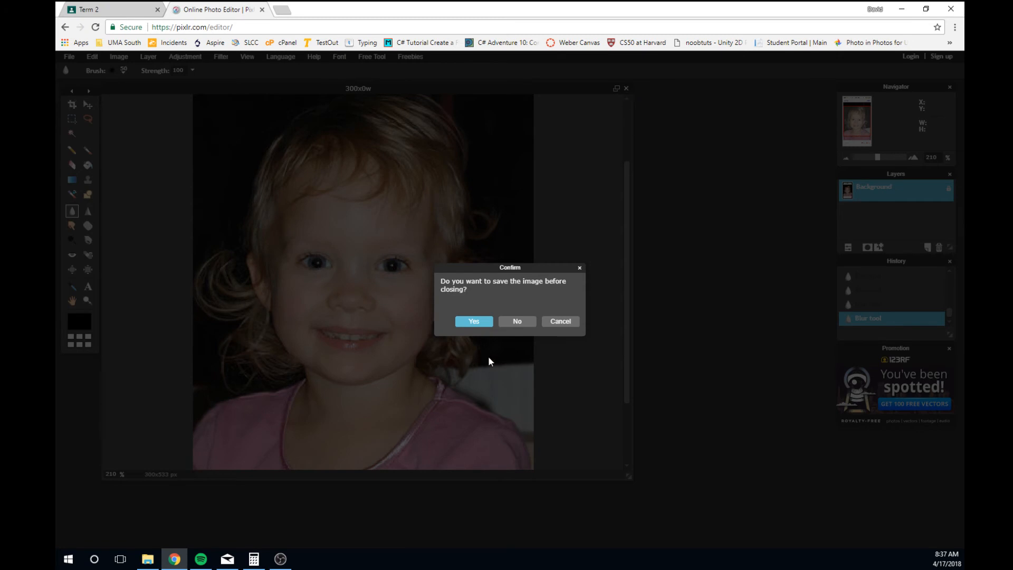
click(517, 321)
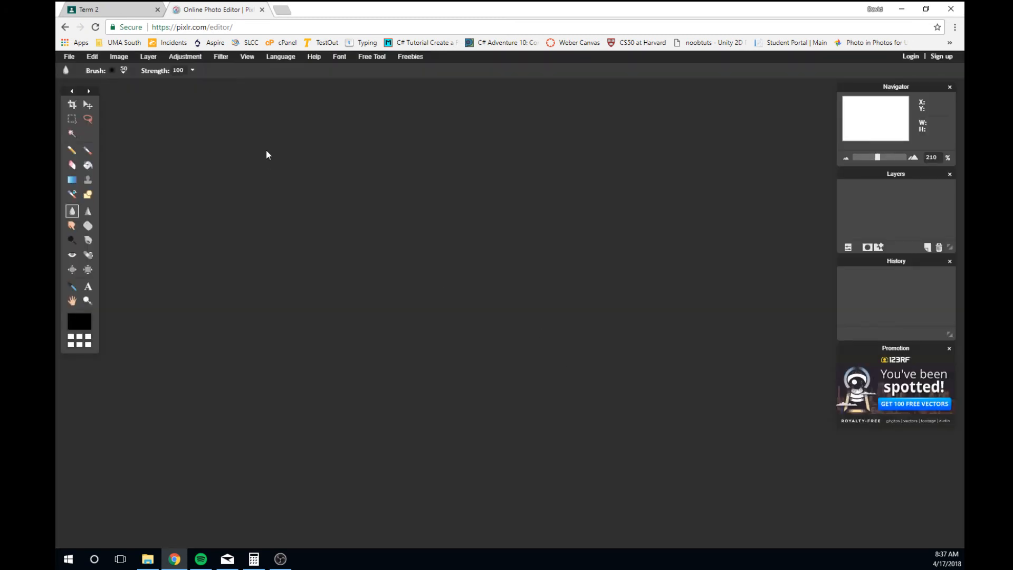